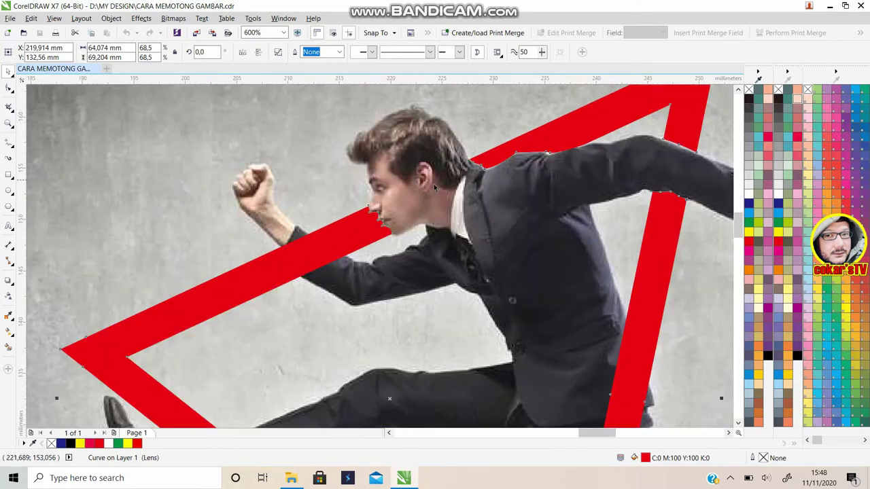
Import the lompat1 and lompat2 images together from the Pictures folder
scroll(461, 185, down, 2)
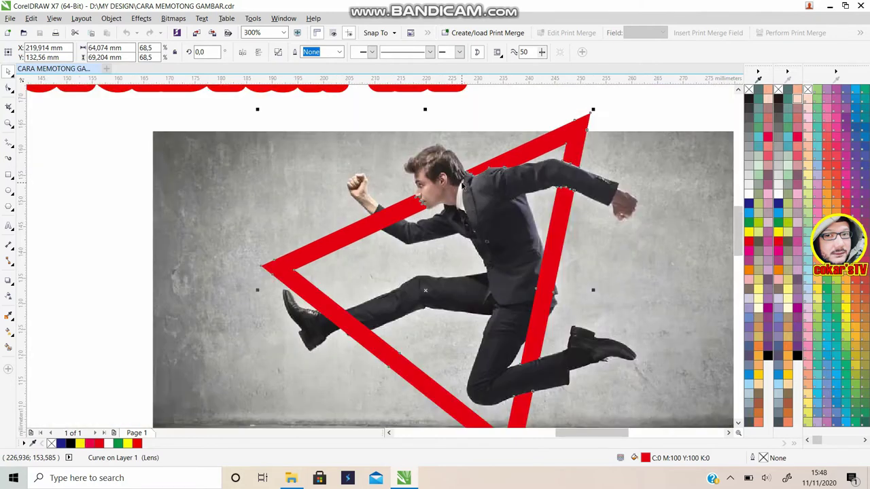
scroll(464, 183, down, 2)
scroll(464, 184, down, 2)
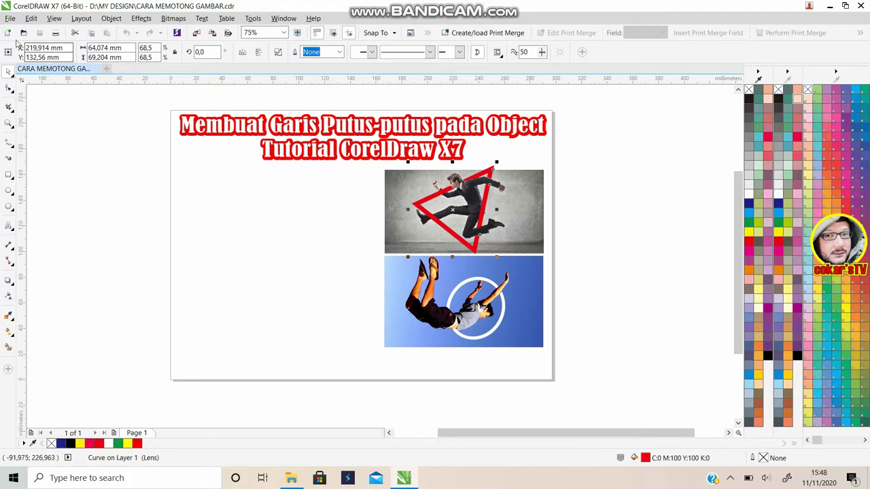
click(10, 19)
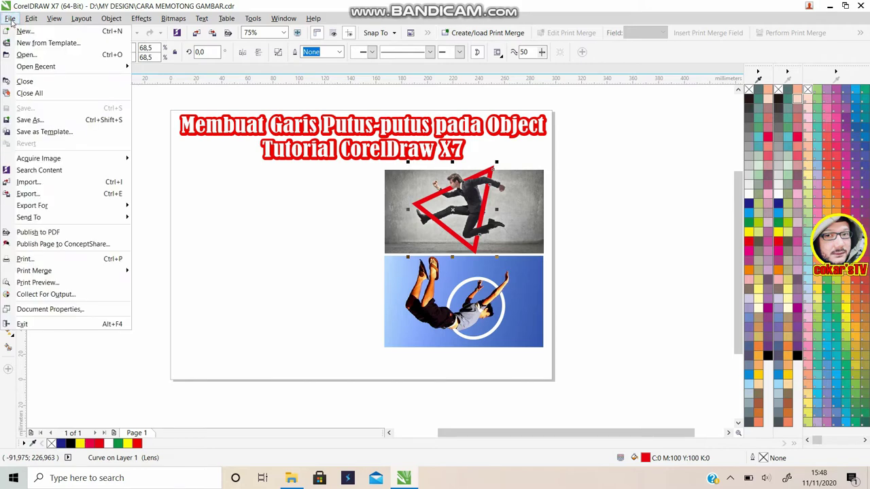
click(26, 182)
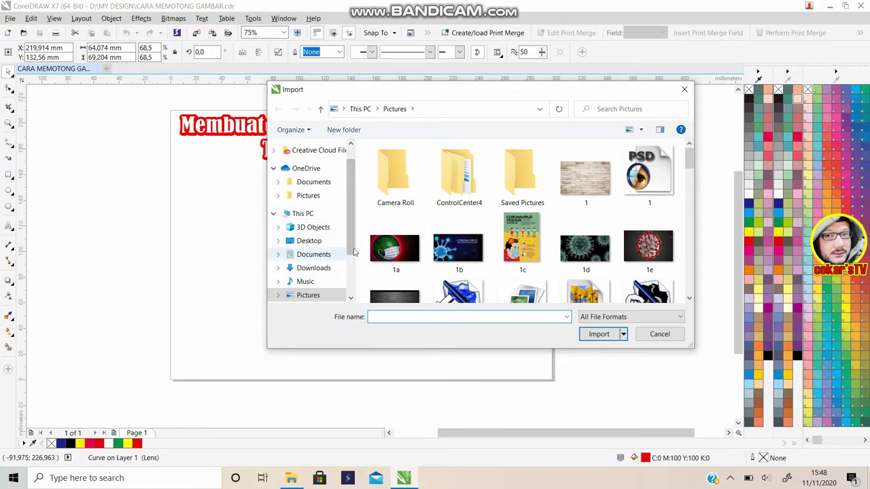
scroll(520, 170, down, 4)
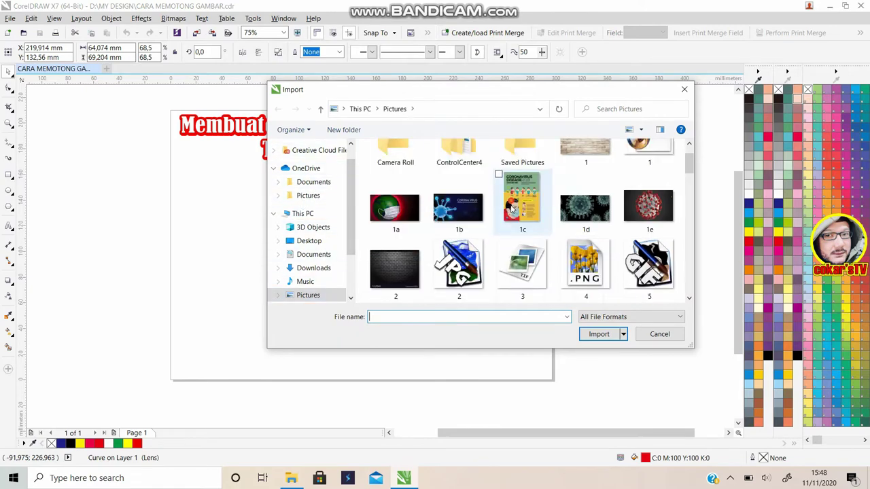
scroll(590, 202, down, 2)
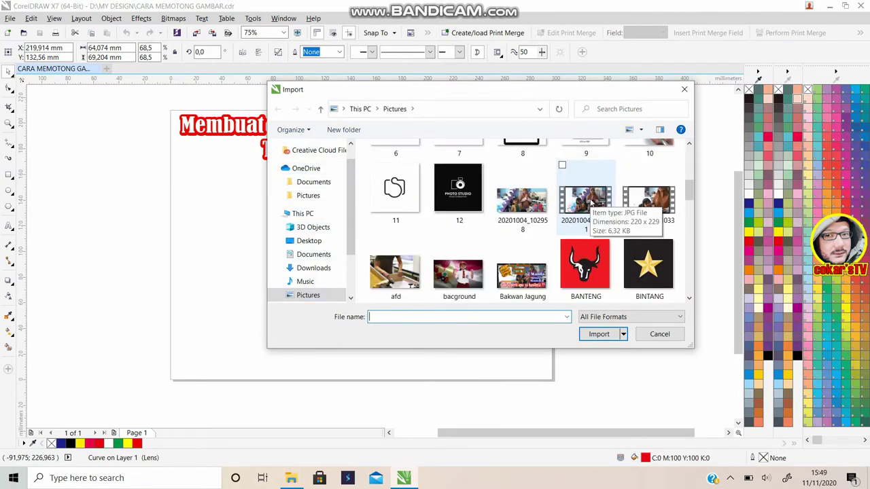
scroll(590, 203, down, 10)
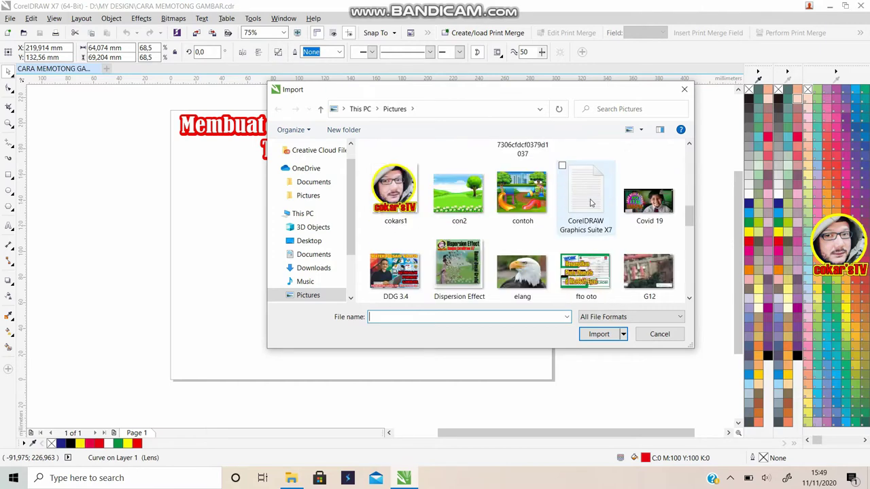
scroll(590, 203, down, 6)
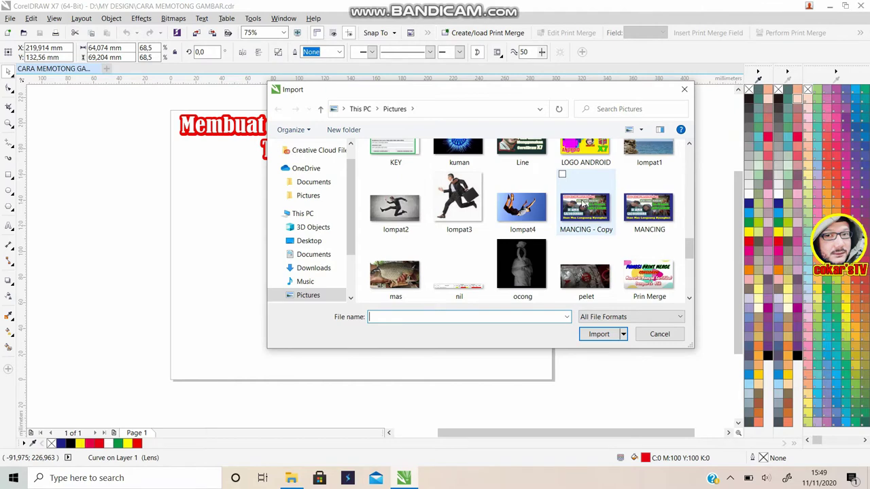
click(396, 212)
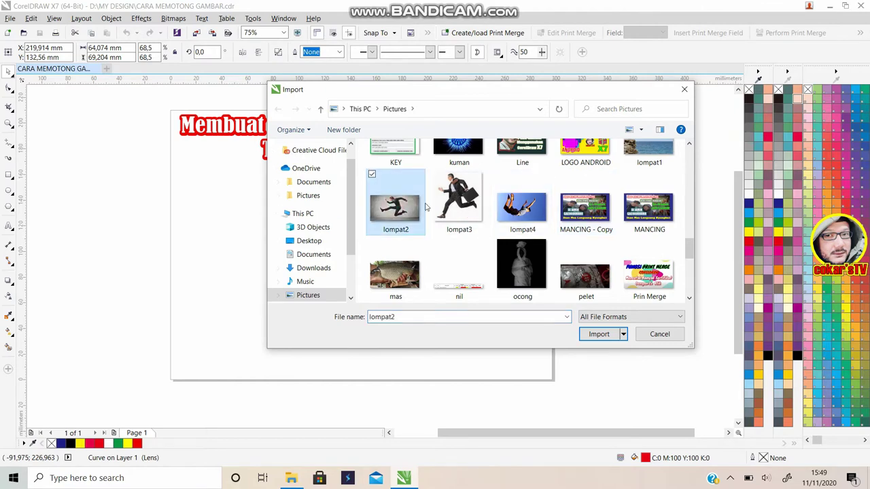
scroll(595, 215, up, 1)
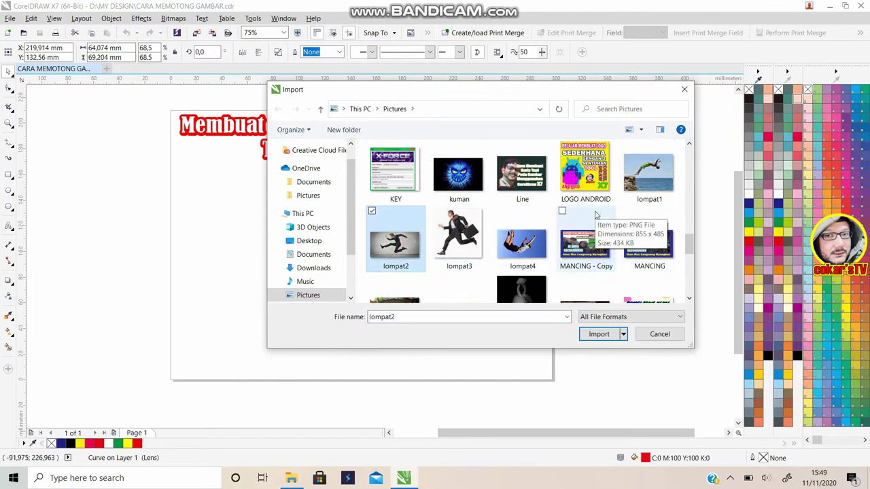
ctrl+click(665, 174)
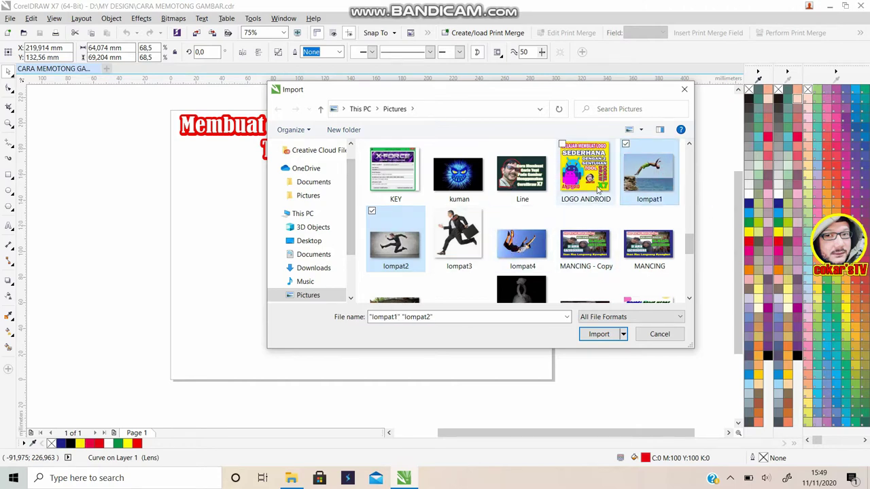
click(596, 334)
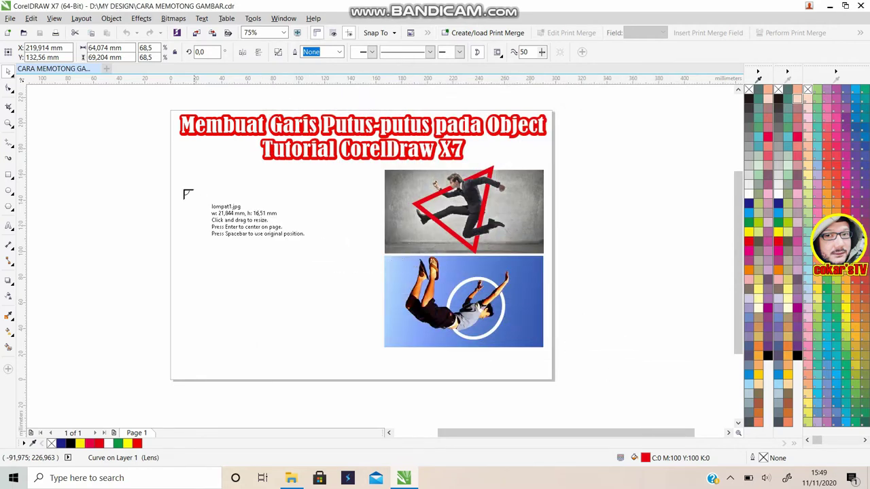
Place lompat1 at about 103 × 78 mm in the empty area under the title and lompat2 below it at about 143 × 75 mm
drag(182, 175, 314, 275)
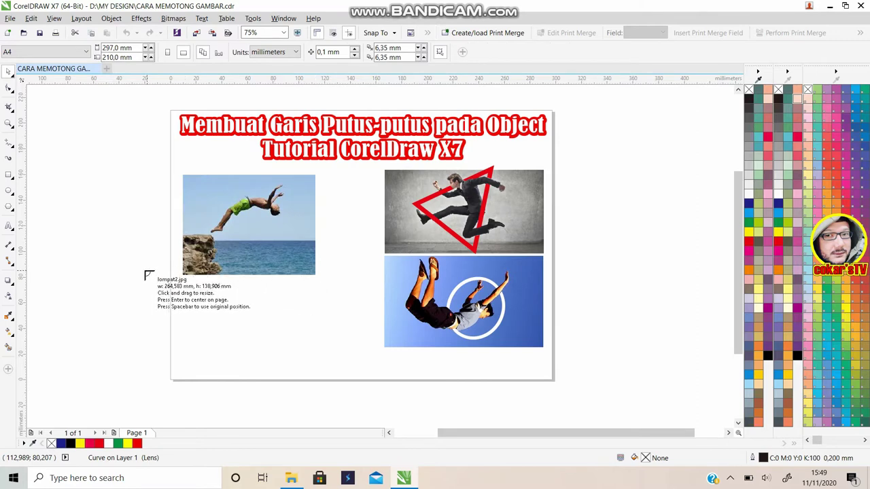
drag(164, 279, 348, 380)
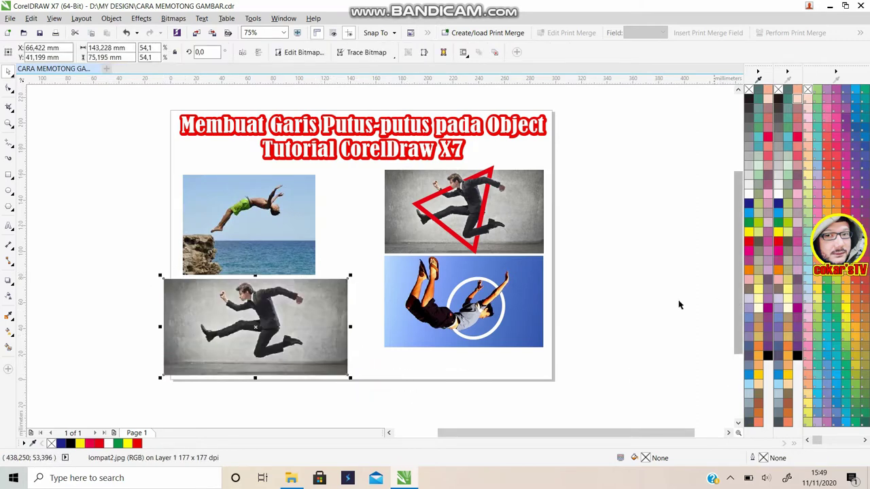
scroll(224, 233, up, 2)
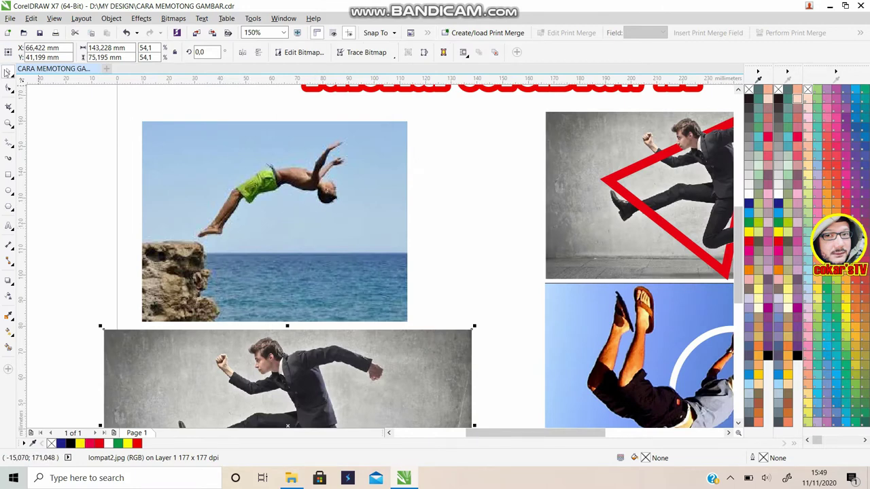
click(62, 123)
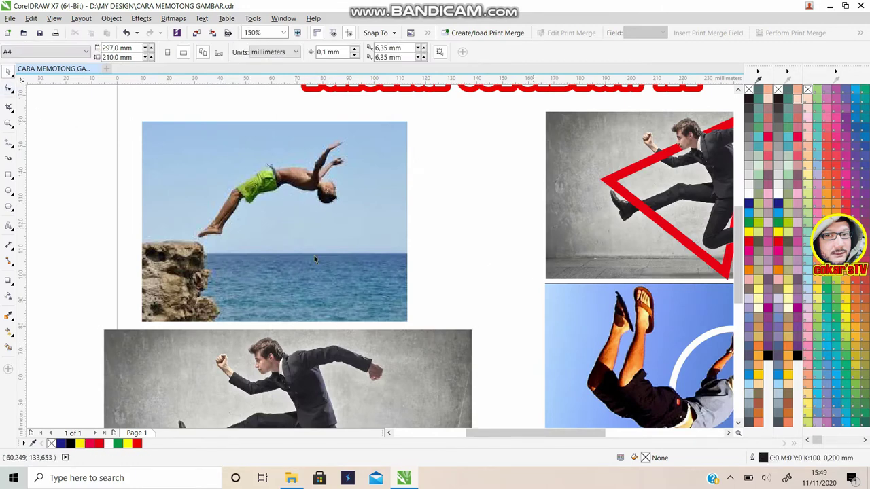
Move the cliff-diver photo slightly upward and lock it in place
click(288, 197)
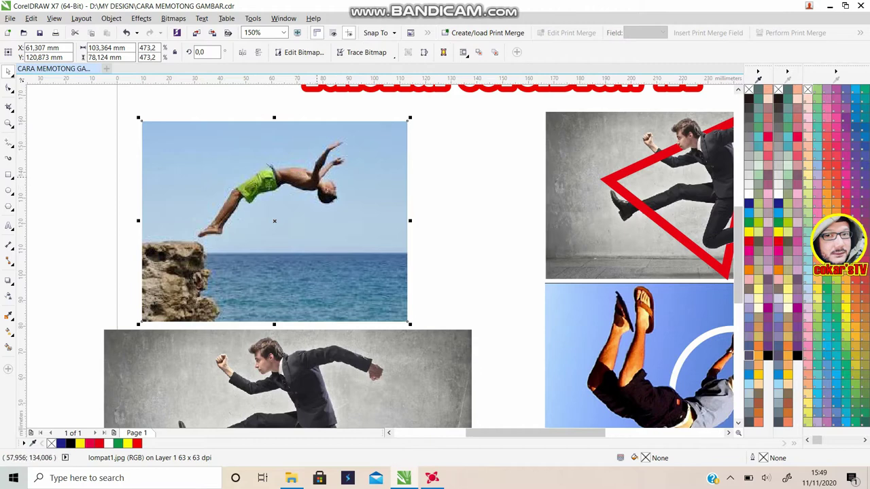
drag(325, 186, 330, 172)
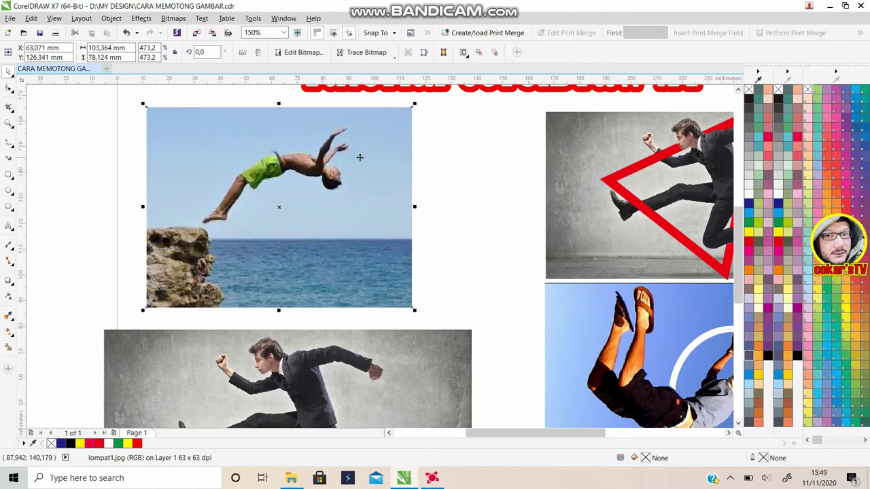
right_click(359, 156)
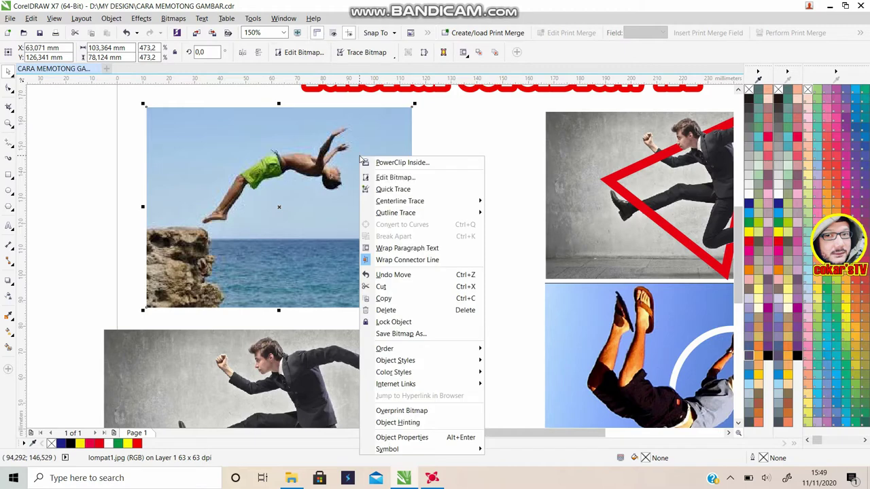
click(418, 322)
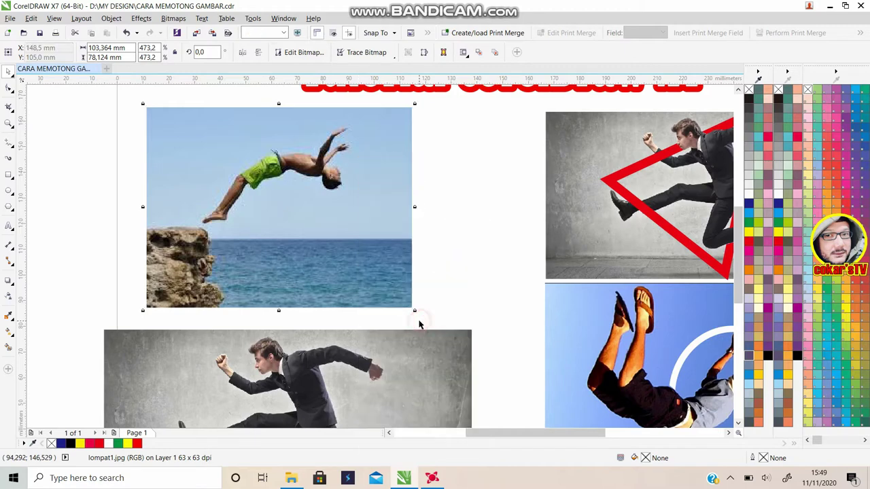
click(451, 190)
click(266, 201)
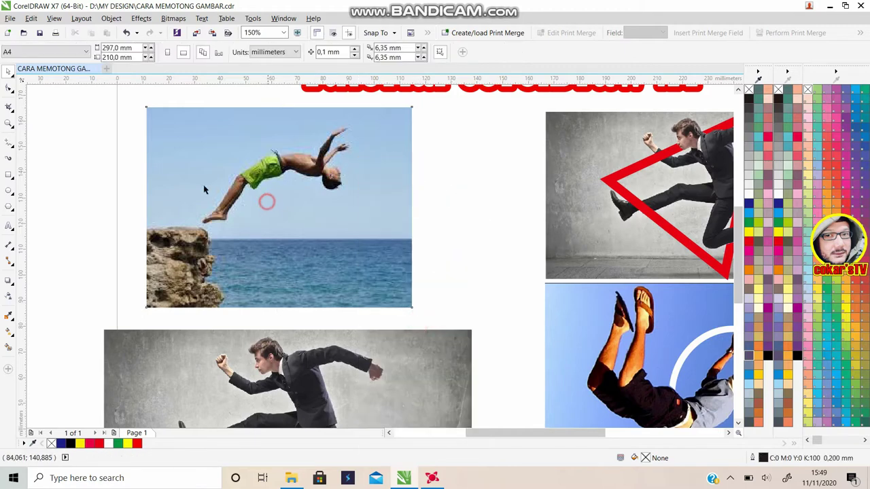
click(178, 134)
click(326, 187)
click(189, 152)
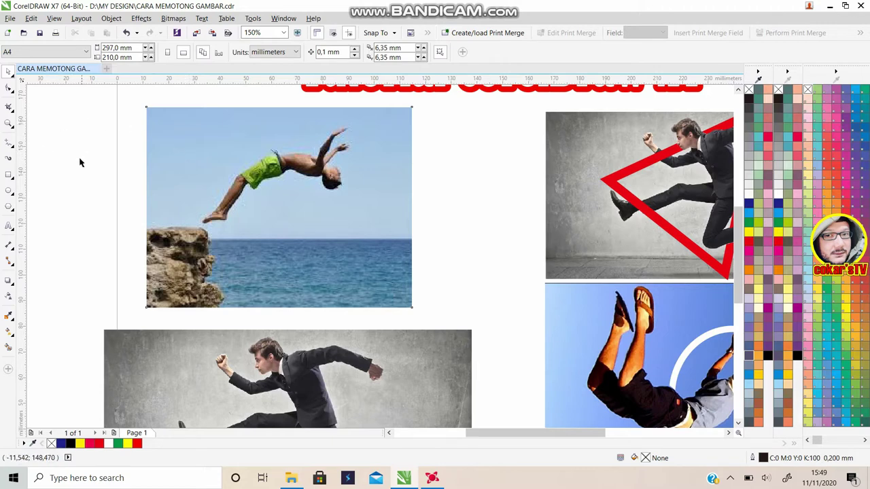
Draw a circle about 40 mm in diameter on the diver photo and move it around the diver's upper body
click(8, 193)
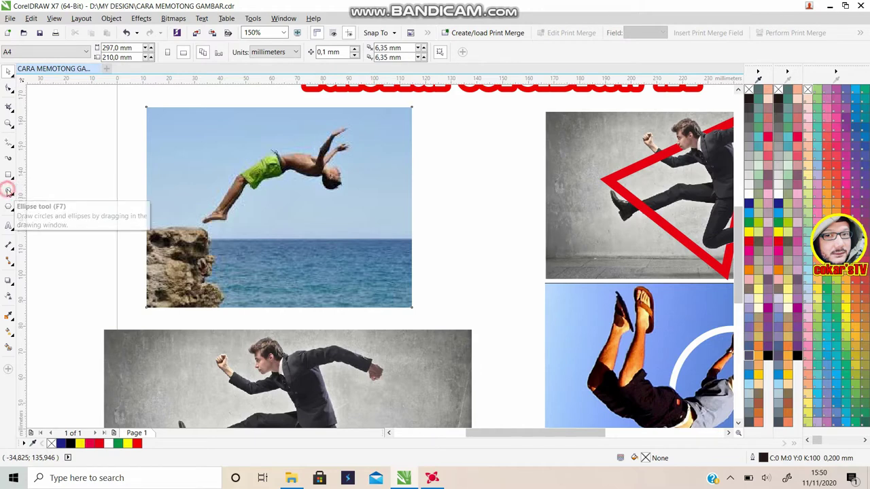
drag(185, 138, 287, 239)
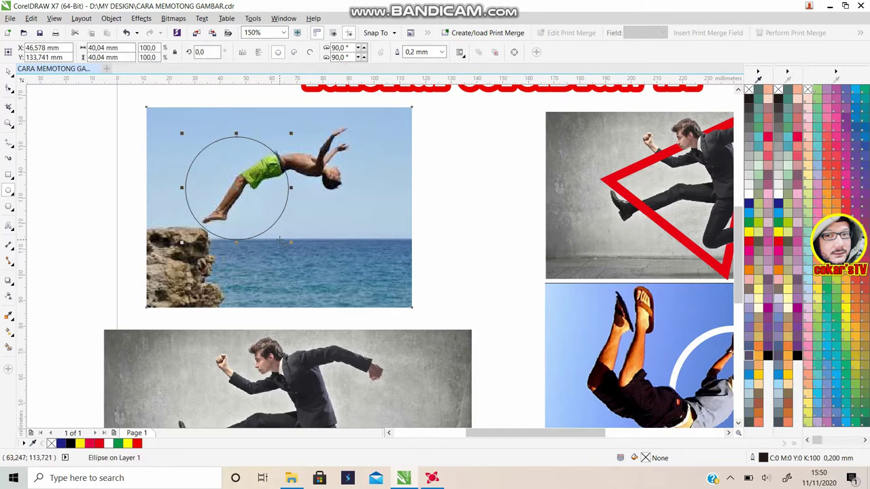
click(8, 71)
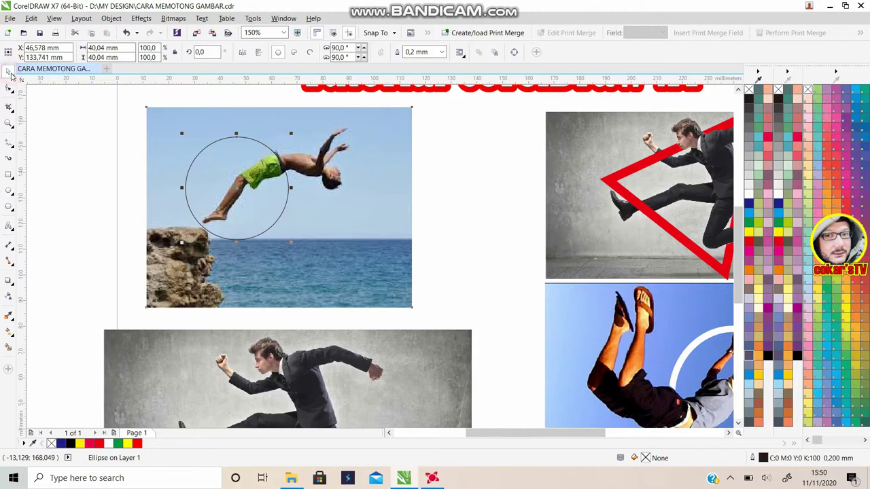
drag(244, 185, 326, 164)
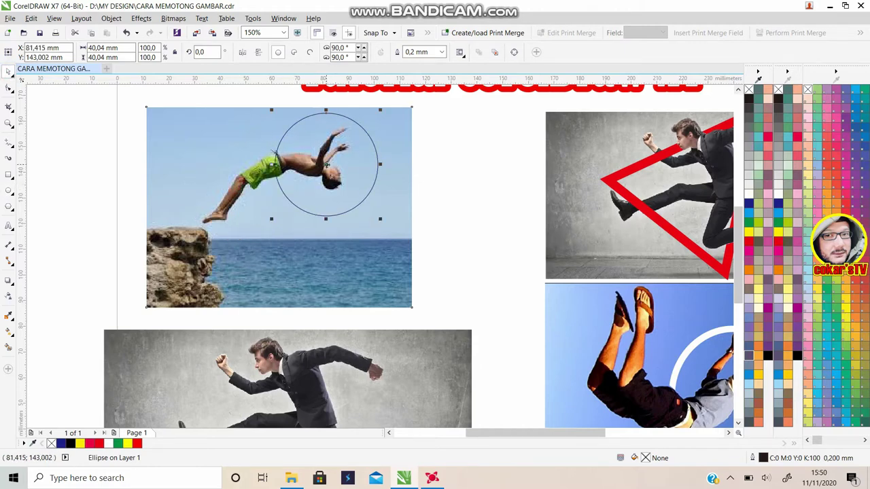
Set the circle's outline width to 3.0 mm
scroll(326, 164, up, 2)
scroll(343, 146, up, 2)
scroll(343, 146, down, 2)
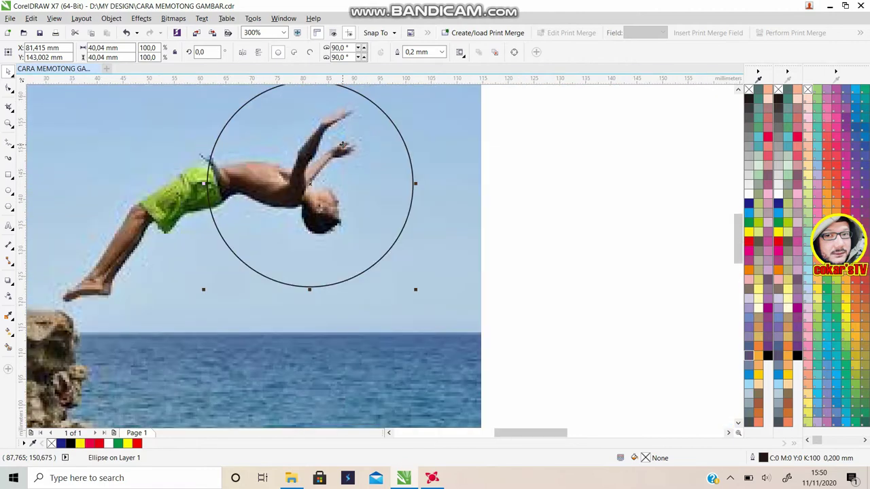
scroll(343, 145, down, 2)
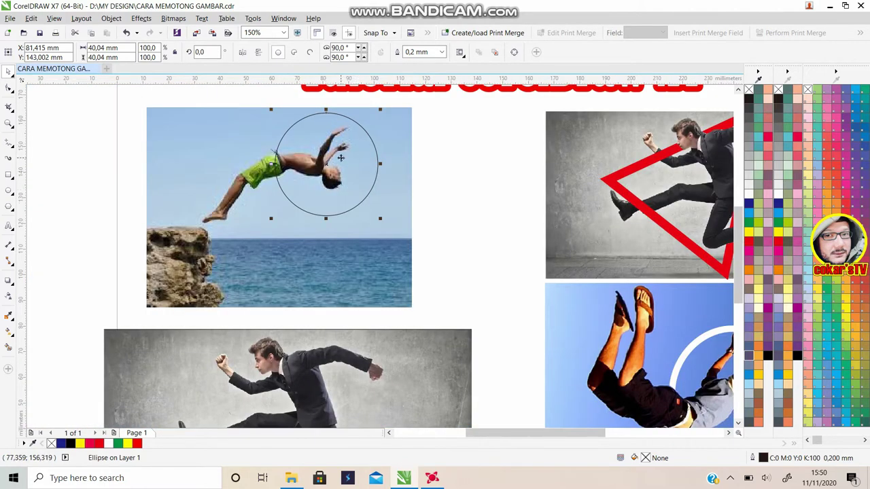
scroll(341, 129, up, 2)
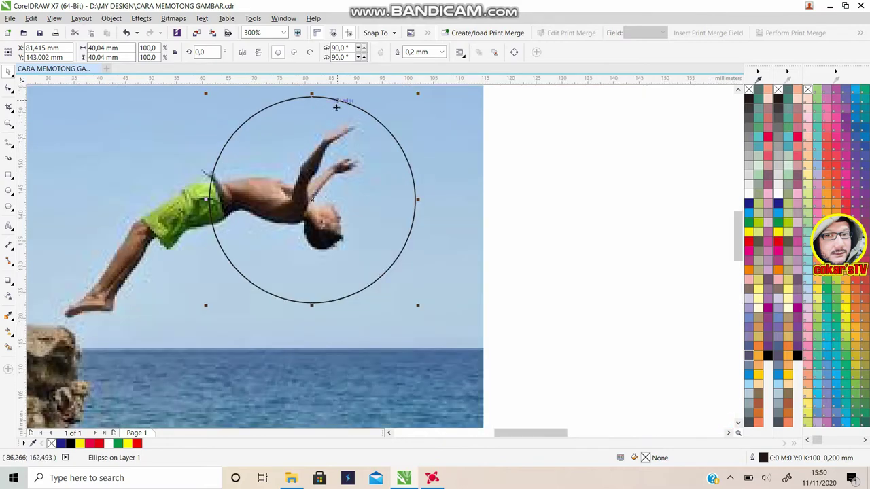
scroll(339, 115, down, 2)
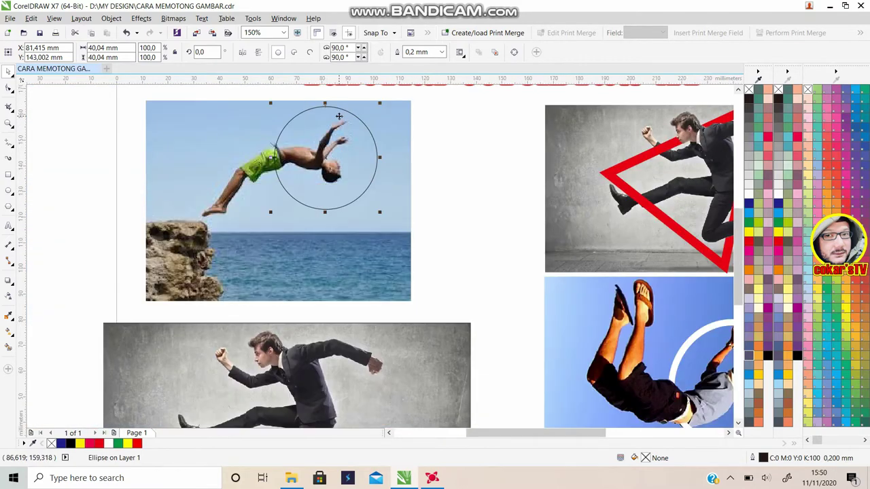
click(442, 54)
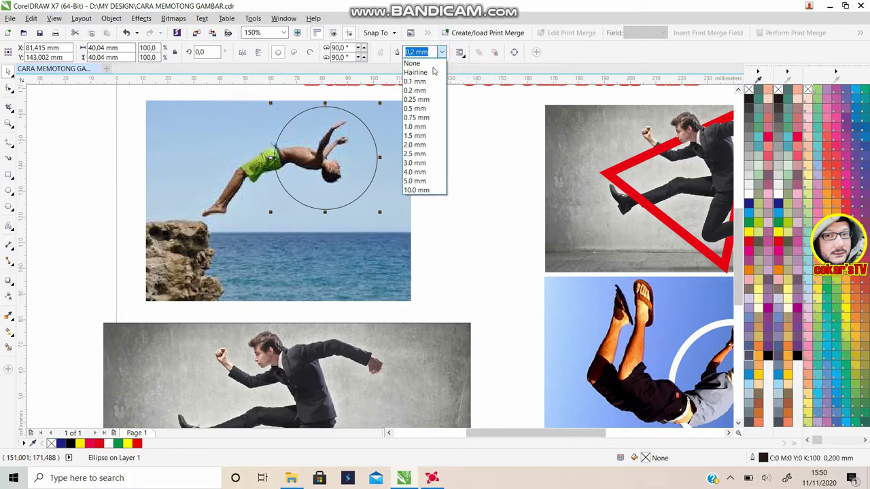
click(417, 180)
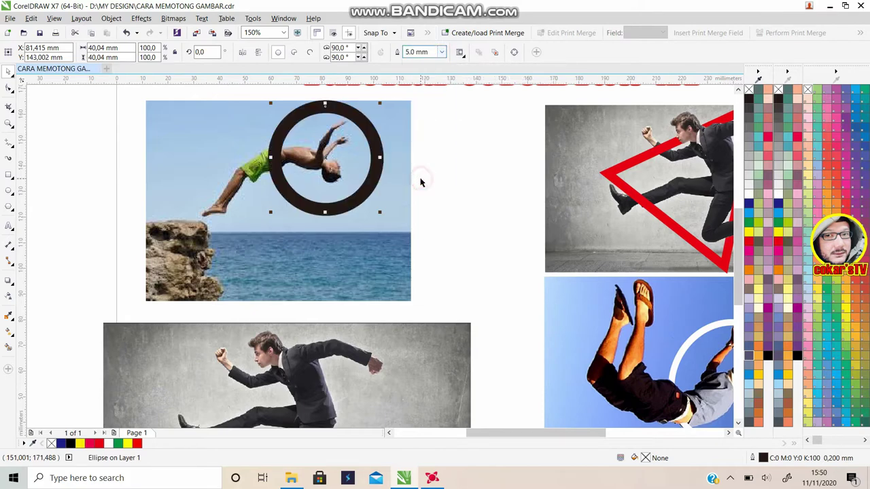
click(442, 52)
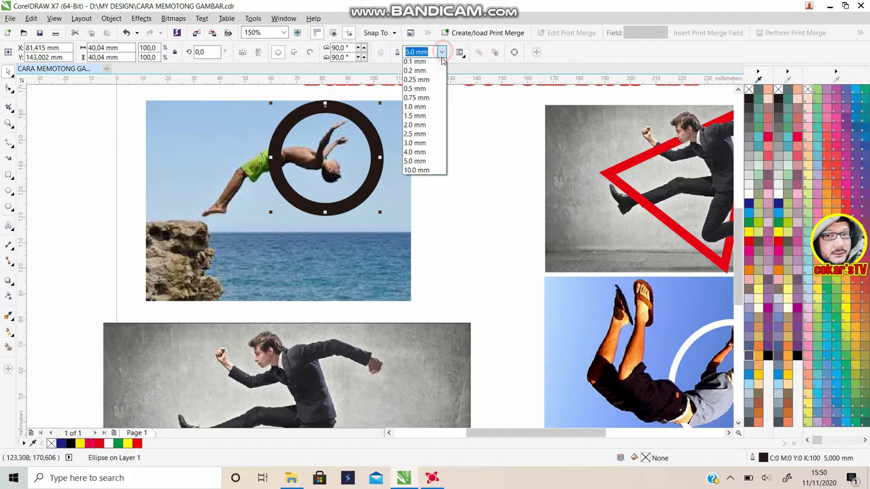
click(425, 162)
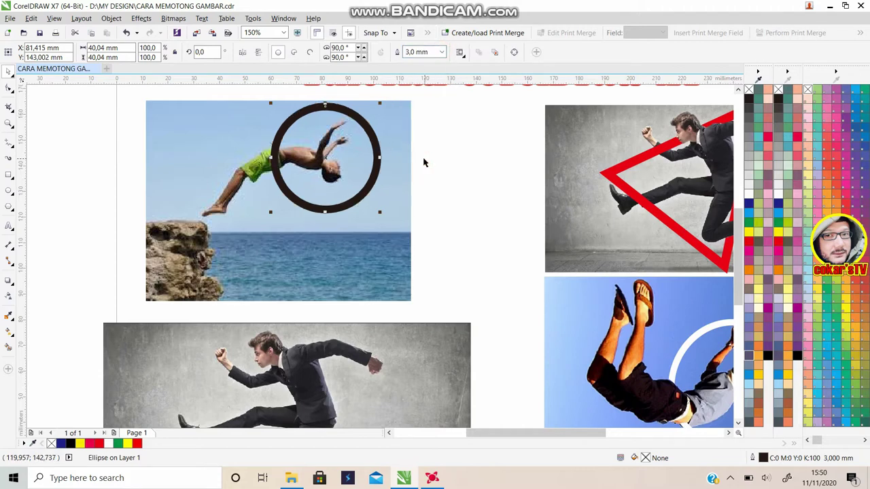
click(737, 89)
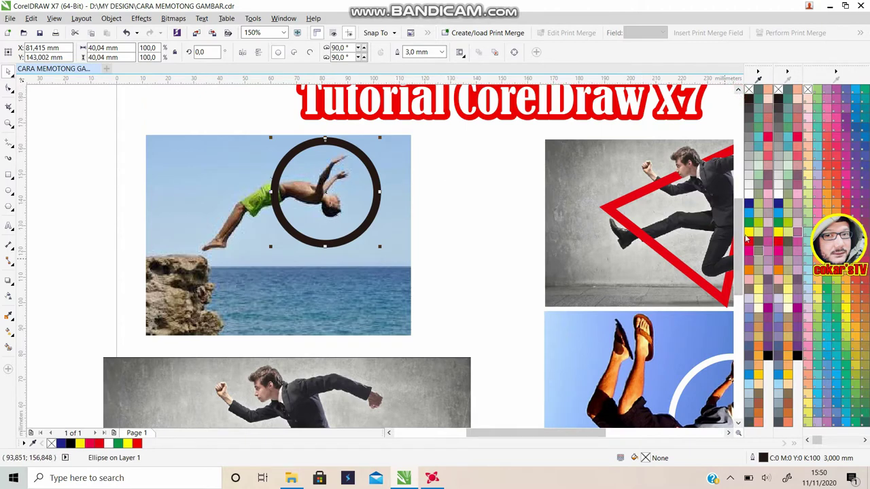
Try filling the thick-outlined circle on the diver photo with Neon Red, and undo the fill
click(767, 138)
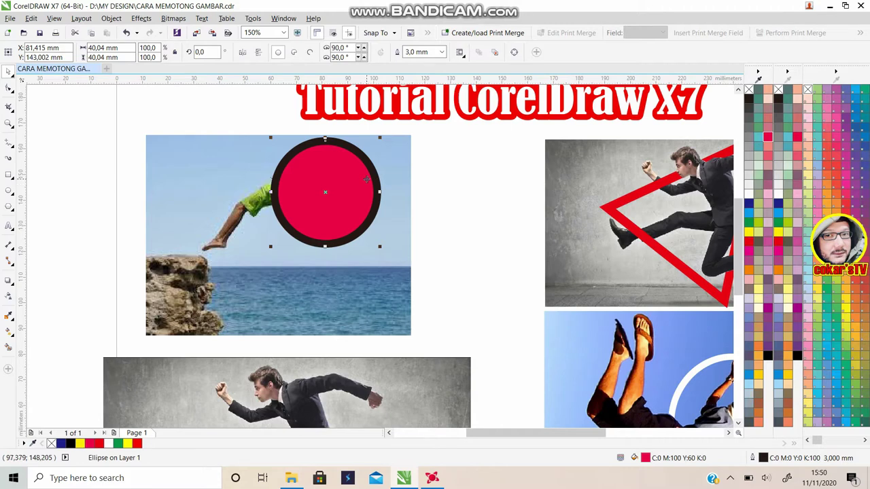
key(ctrl+z)
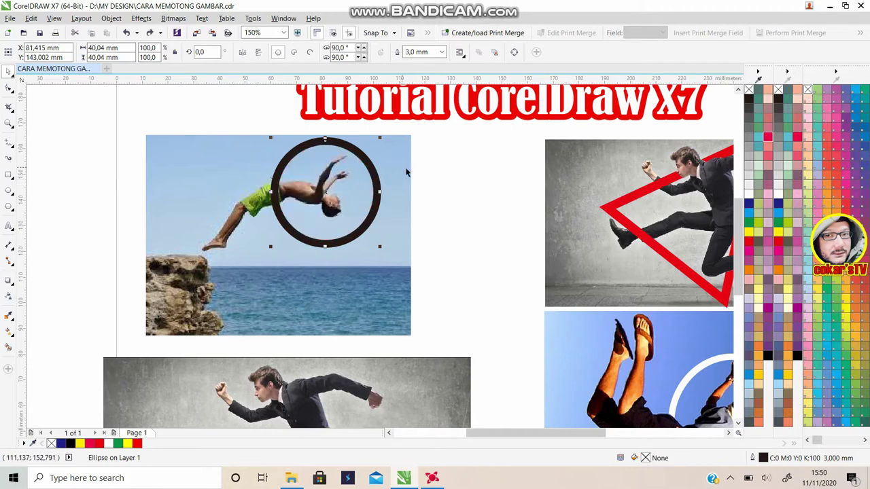
scroll(353, 149, up, 2)
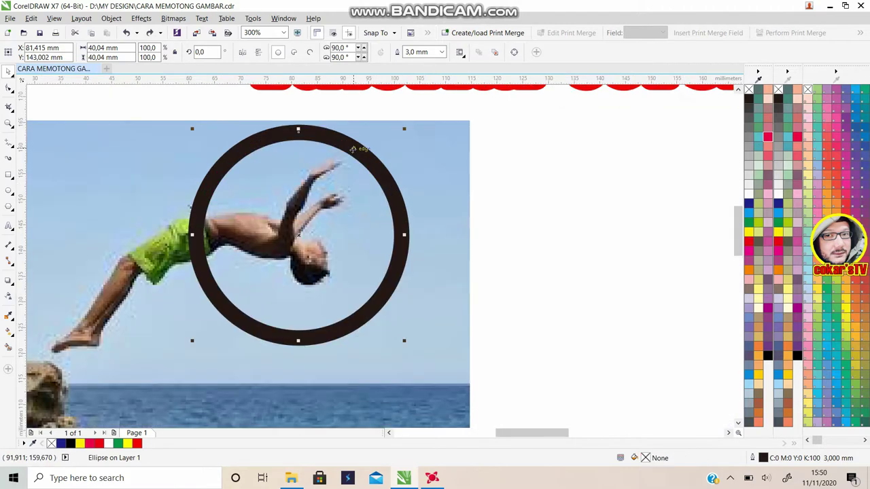
click(557, 188)
click(347, 156)
click(359, 153)
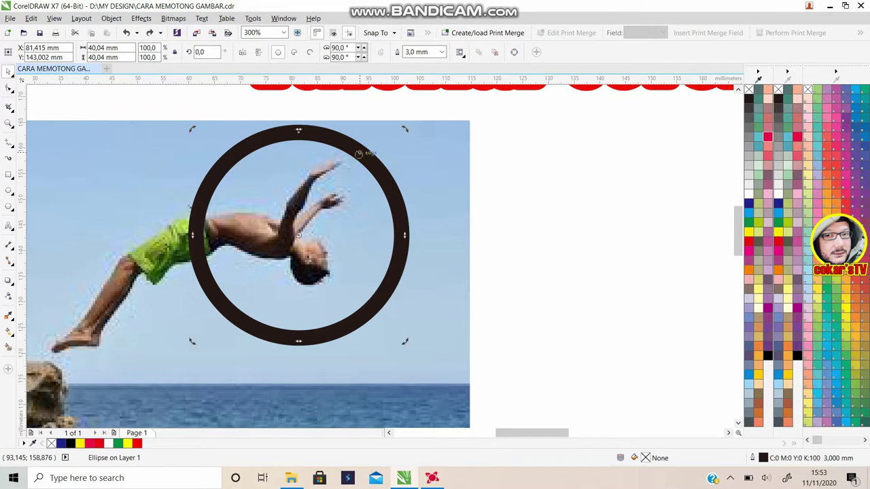
click(549, 177)
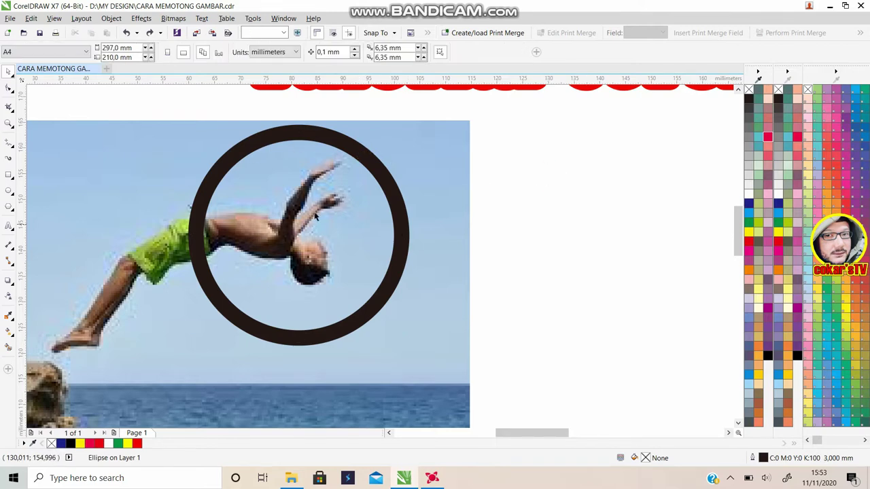
click(767, 137)
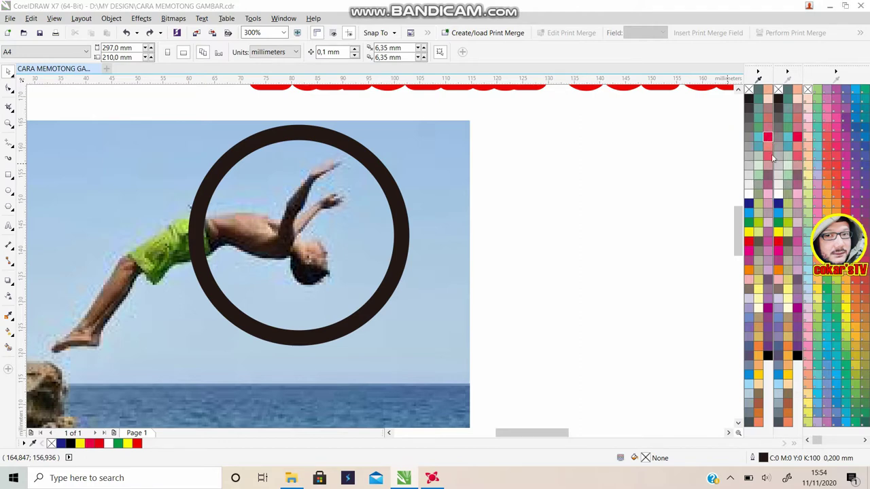
click(477, 297)
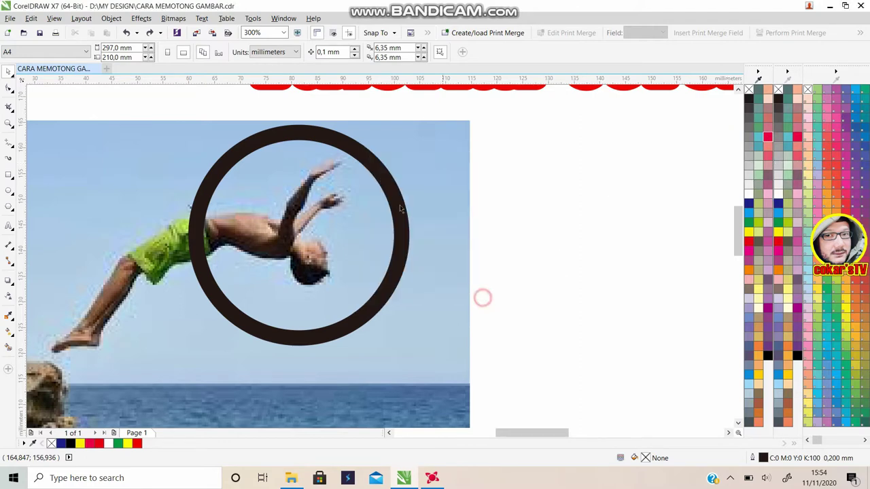
click(355, 153)
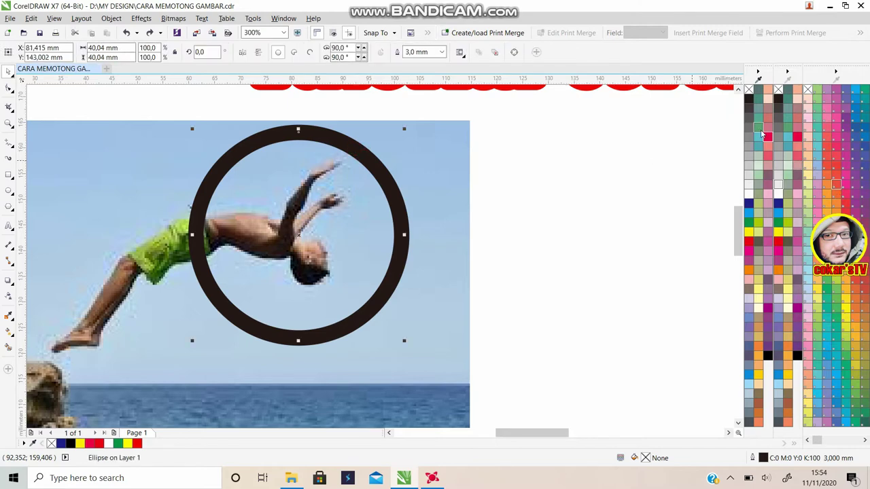
click(767, 136)
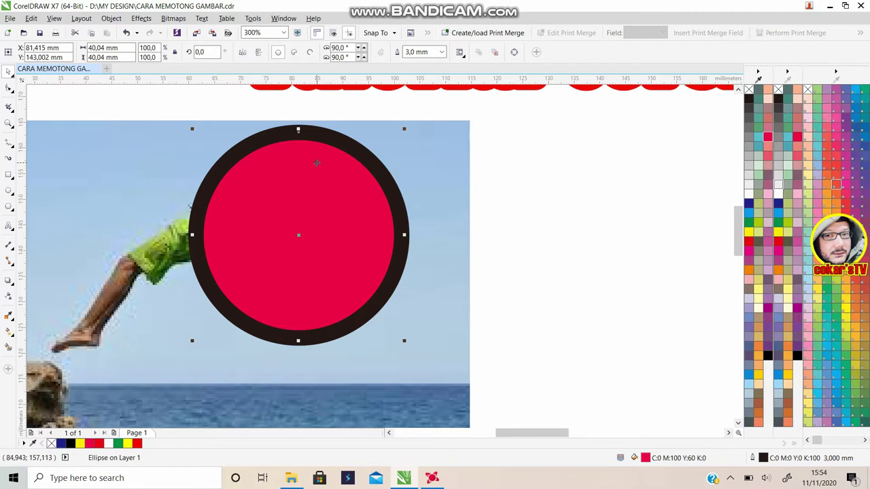
key(ctrl+z)
Convert the circle's outline to an object and fill the ring with Neon Red (C0 M100 Y60 K0)
click(112, 19)
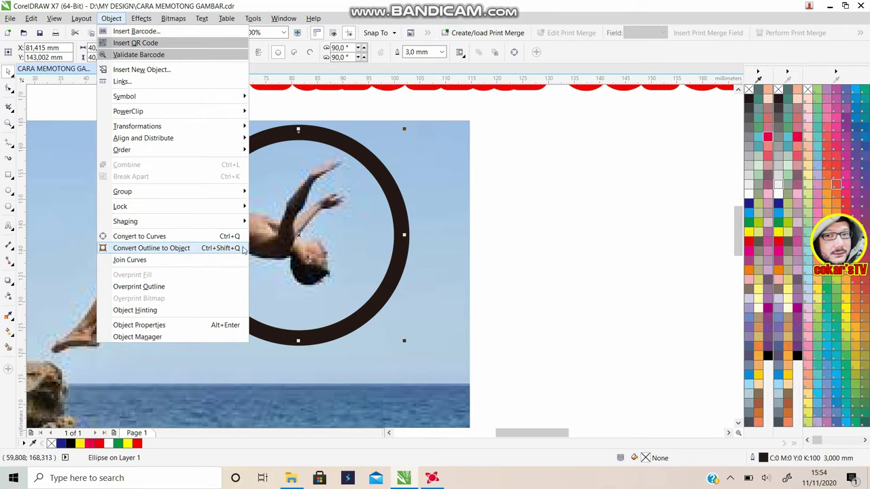
click(210, 248)
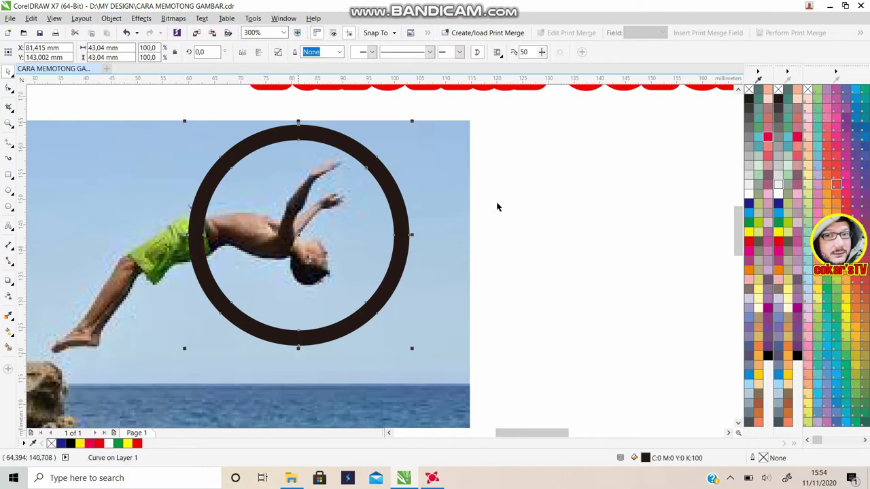
click(577, 190)
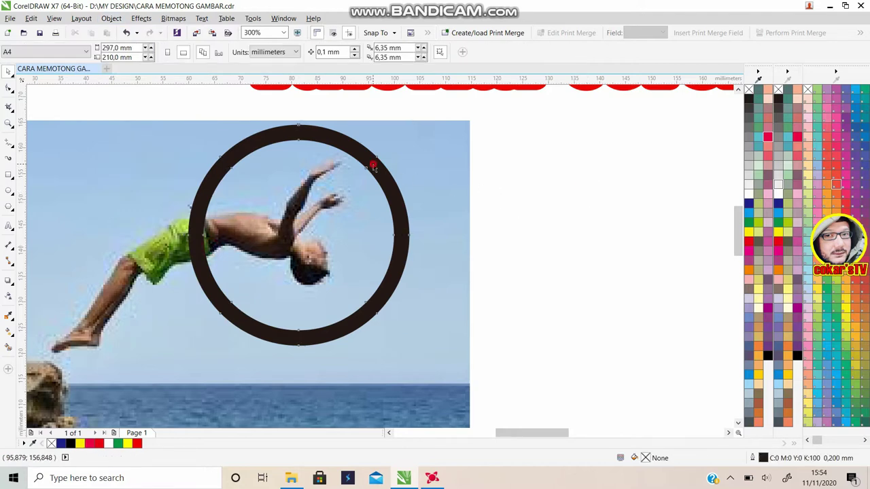
click(373, 167)
click(765, 138)
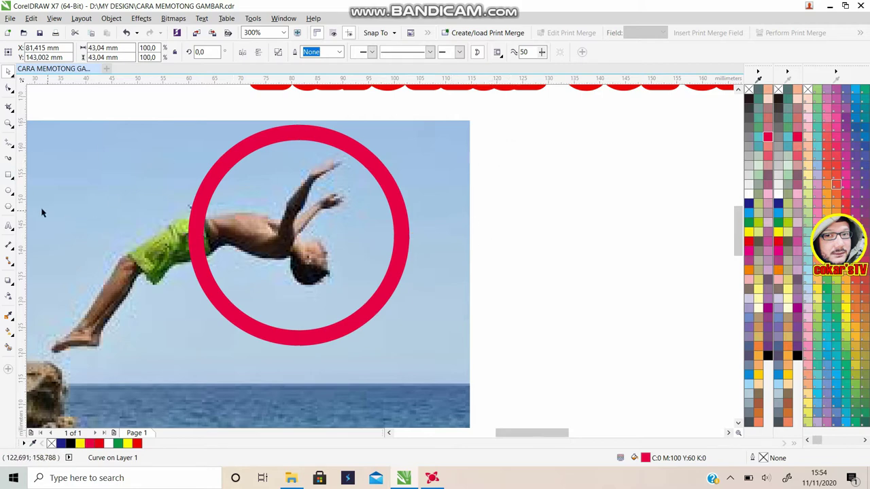
Draw a circle about 30 mm in diameter in the empty area beside the diver photo
key(Escape)
click(9, 190)
drag(512, 148, 623, 304)
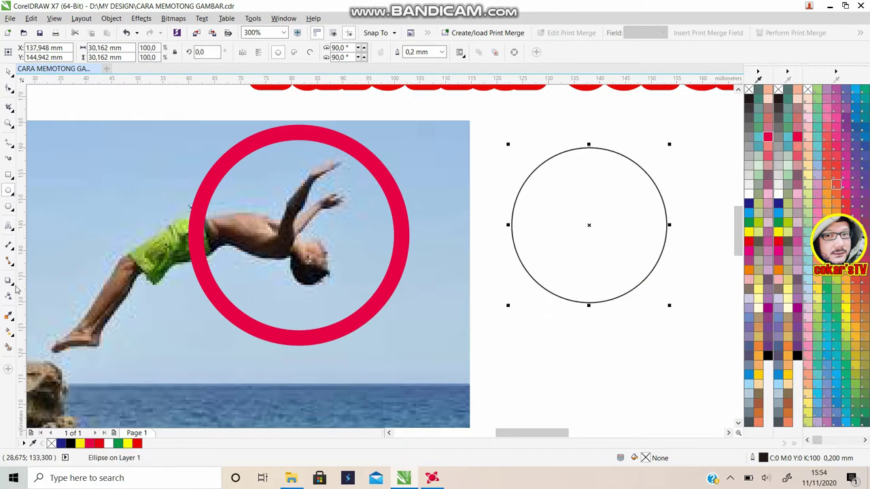
Apply a one-step inside contour with a 2.54 mm offset to the new circle and move it slightly closer to the photo
click(13, 283)
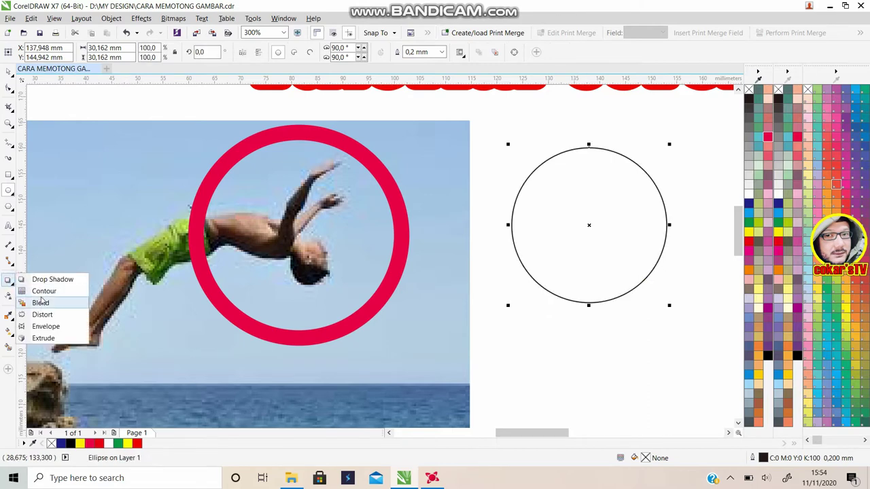
click(42, 291)
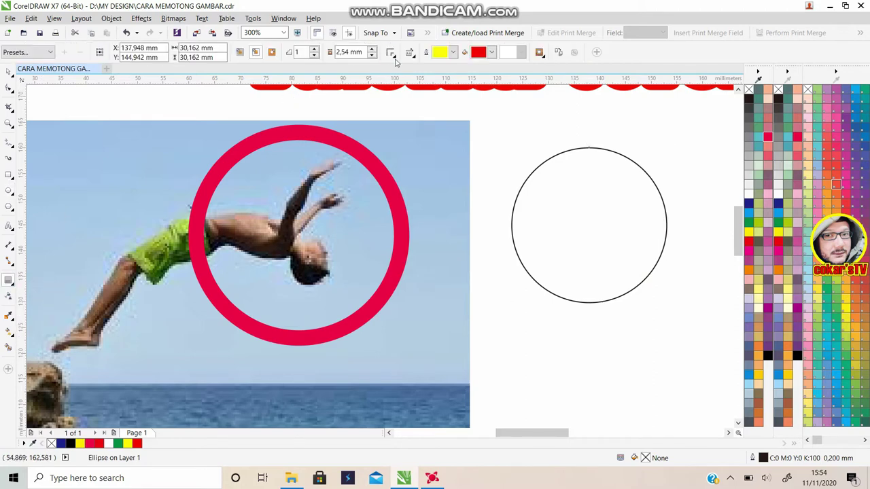
click(256, 53)
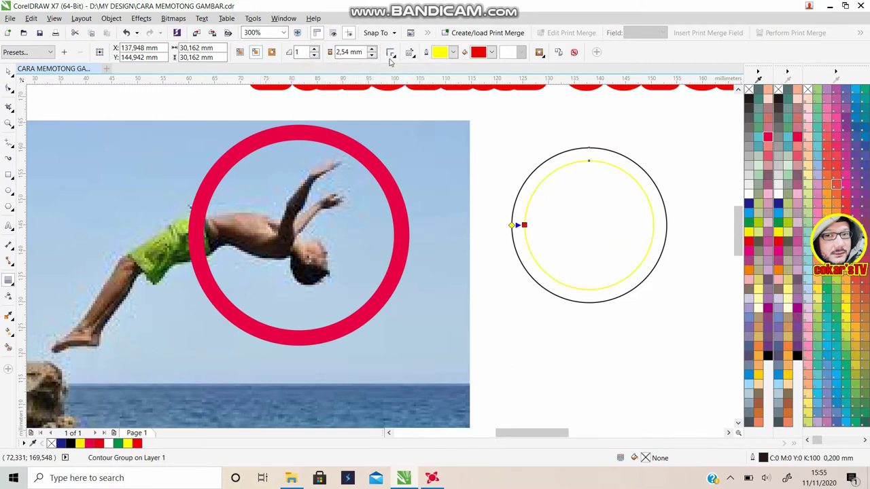
scroll(617, 190, up, 2)
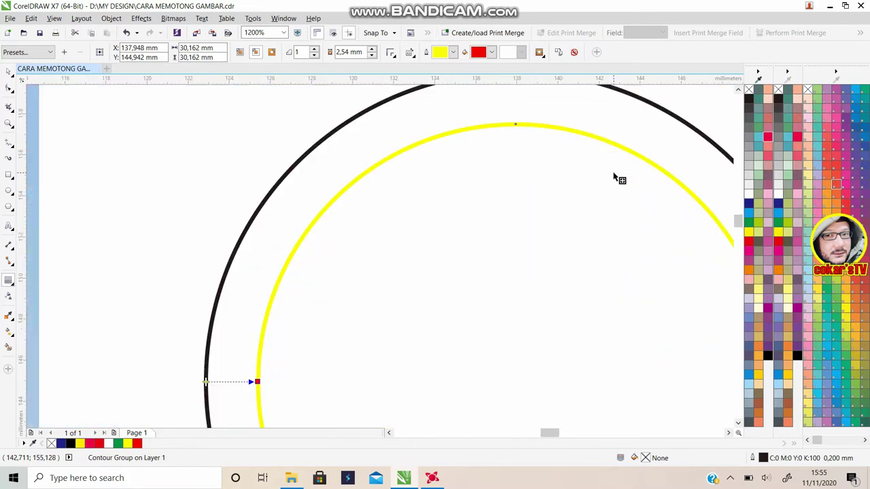
scroll(617, 184, down, 1)
click(9, 71)
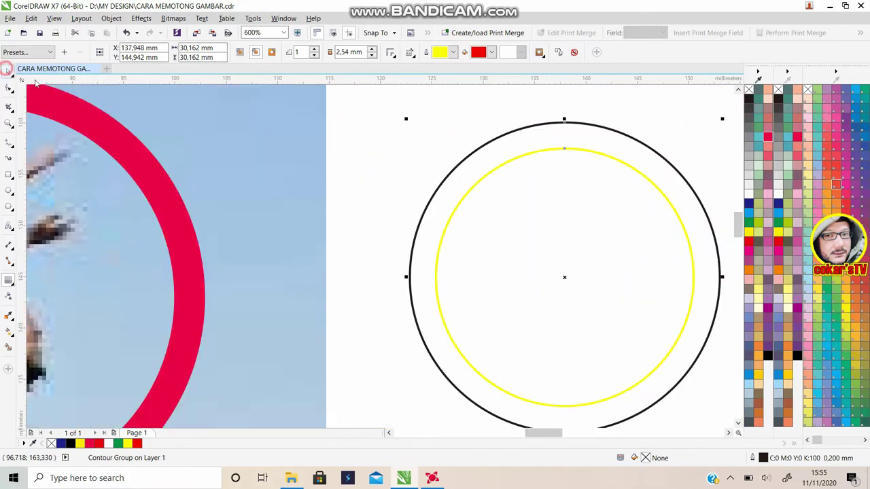
drag(667, 165, 594, 143)
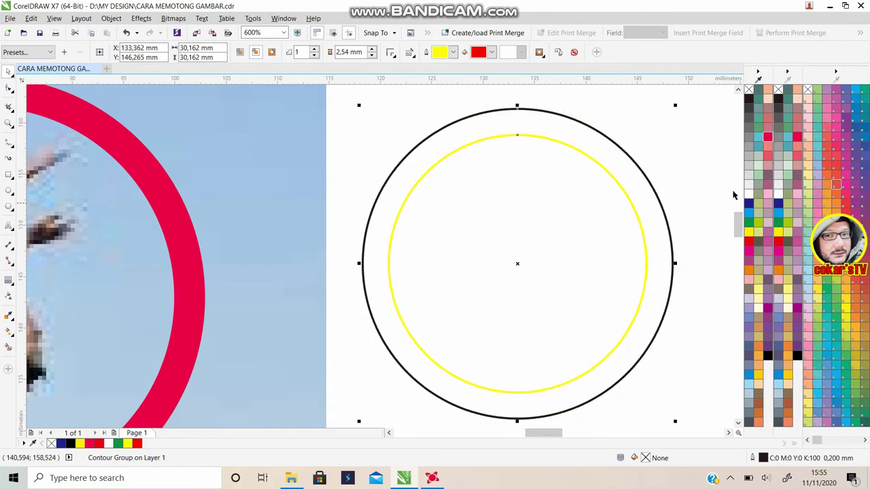
Try filling the contoured circle with Neon Red, undo the fill, and try converting the outer circle to curves
click(768, 137)
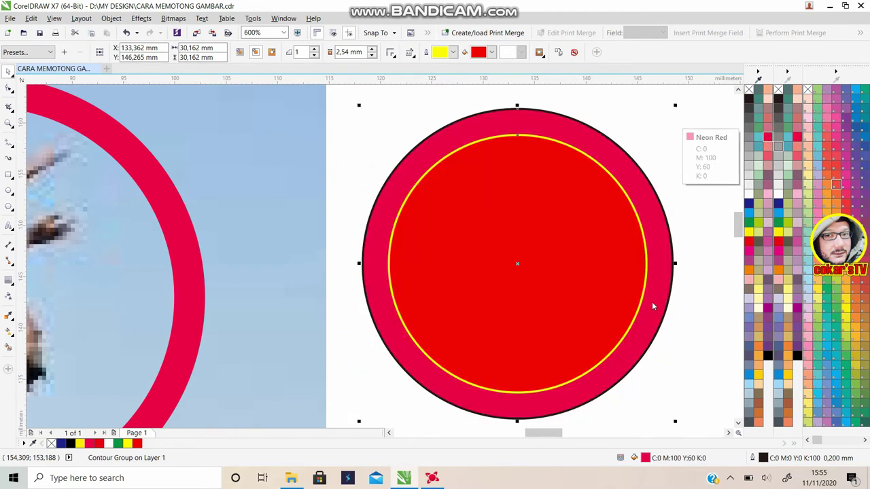
key(ctrl+z)
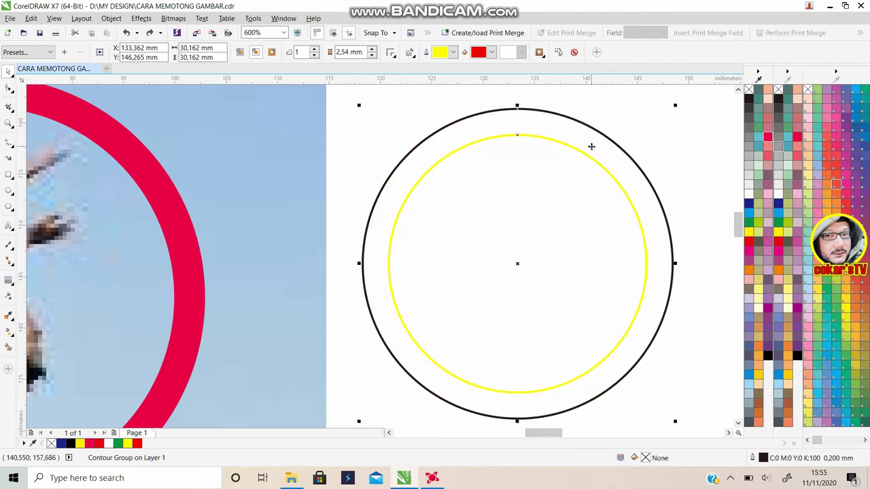
right_click(591, 147)
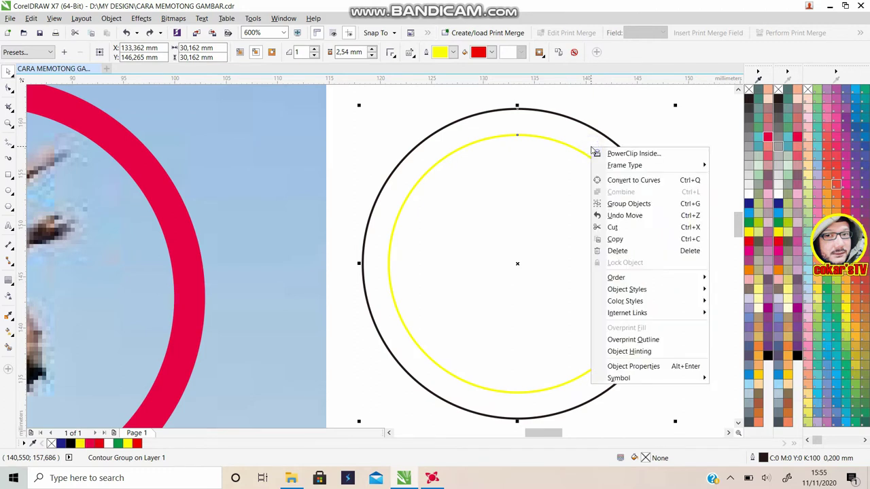
click(648, 181)
click(576, 123)
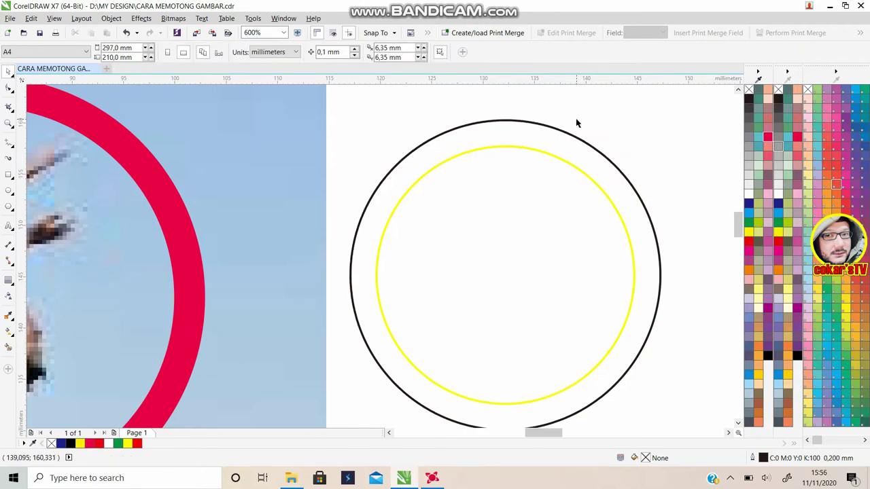
Break the contour group apart into separate inner and outer circles
click(512, 148)
right_click(512, 149)
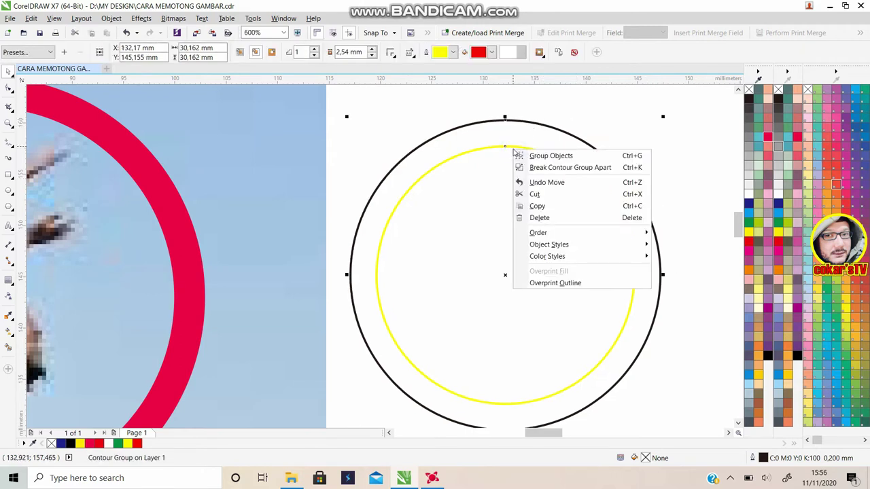
click(548, 170)
click(683, 156)
Test-move the yellow inner circle and undo the move, and combine it with the outer circle into one object
click(549, 195)
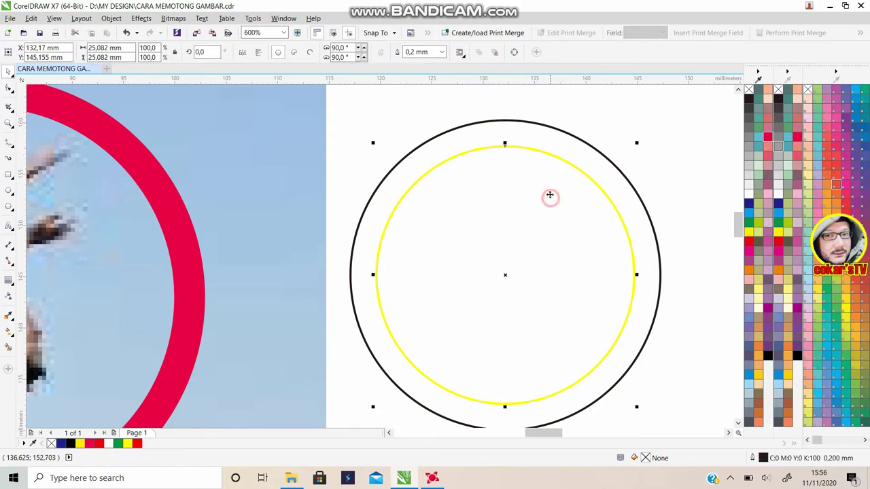
drag(516, 196, 408, 188)
key(ctrl+z)
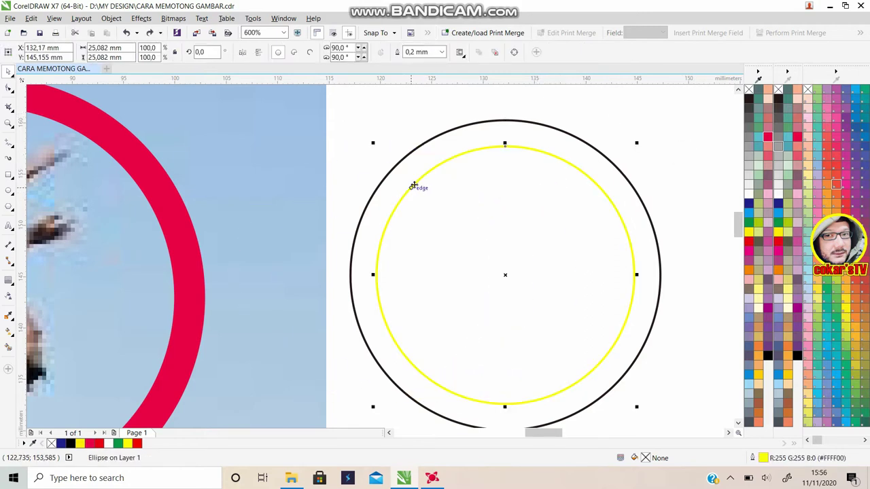
shift+click(575, 138)
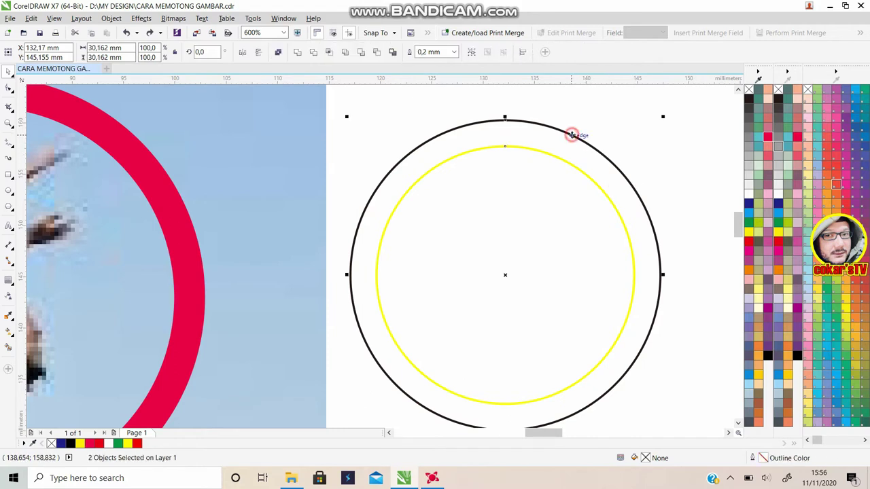
click(278, 53)
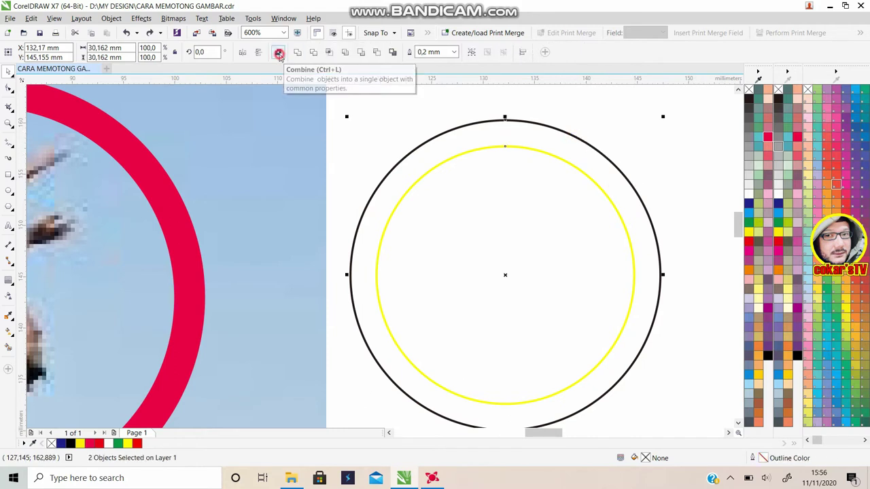
click(665, 158)
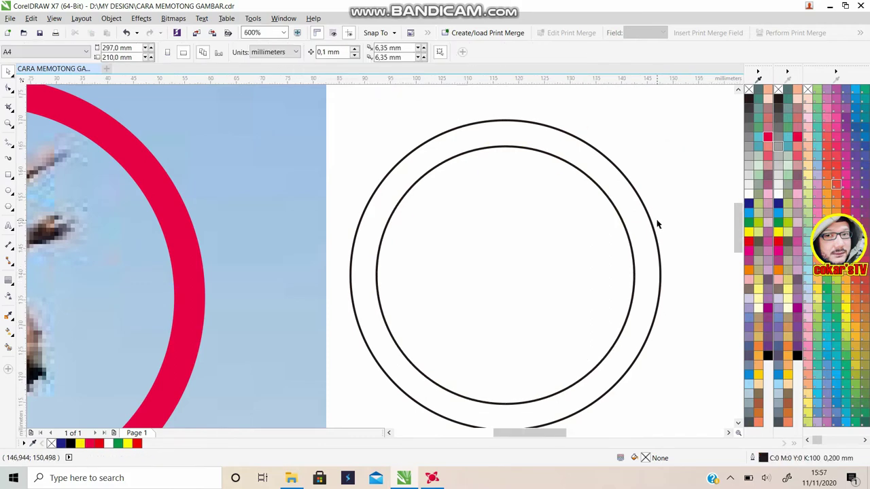
scroll(657, 224, down, 1)
scroll(657, 224, up, 1)
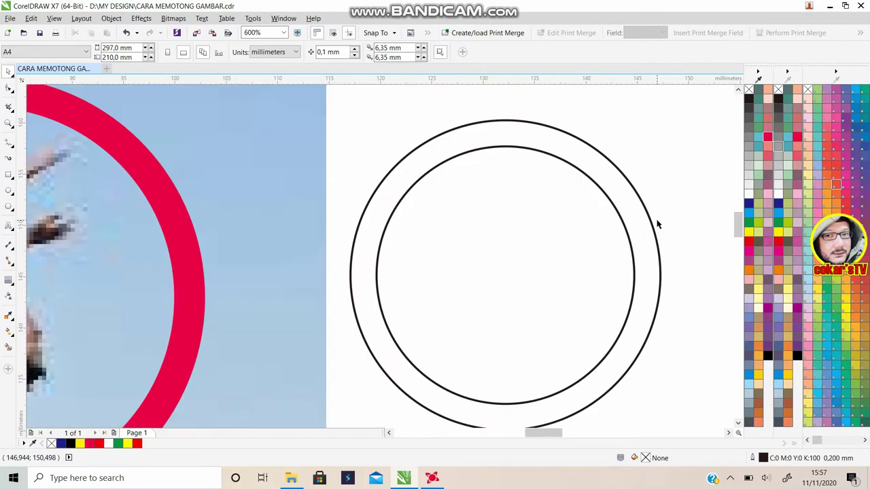
Fill the combined ring with Neon Red (C0 M100 Y60 K0) and remove its outline
click(543, 125)
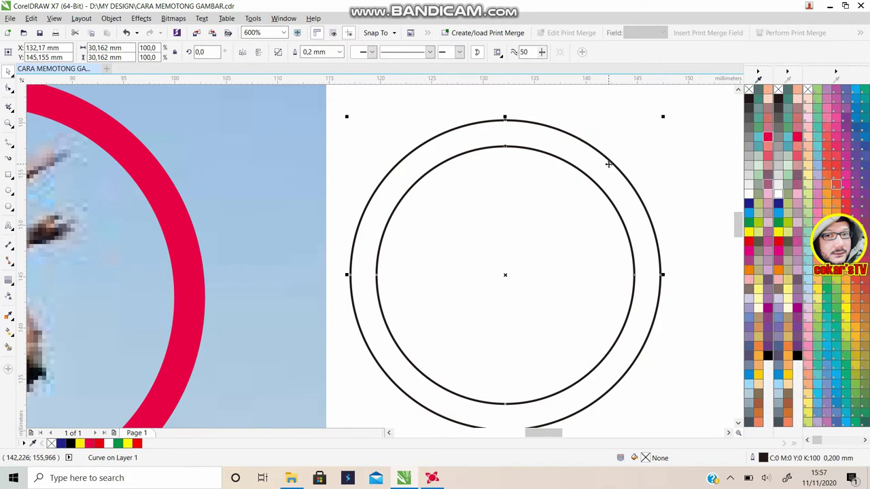
click(770, 142)
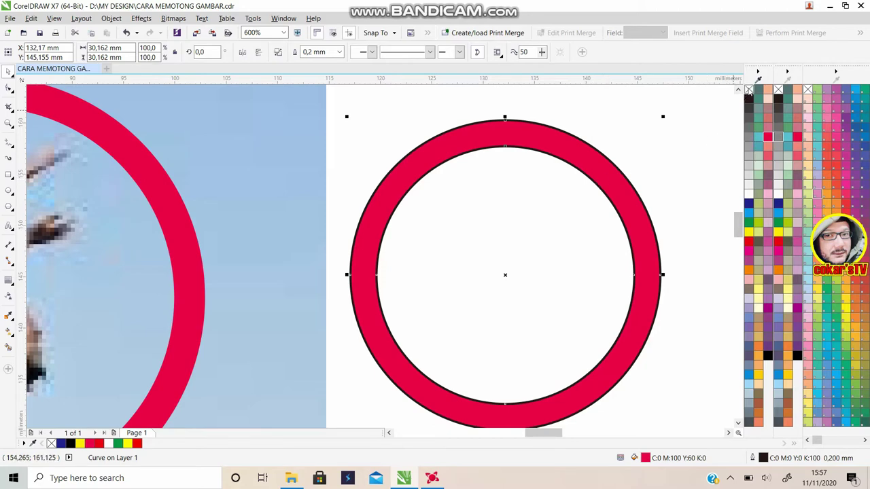
right_click(748, 90)
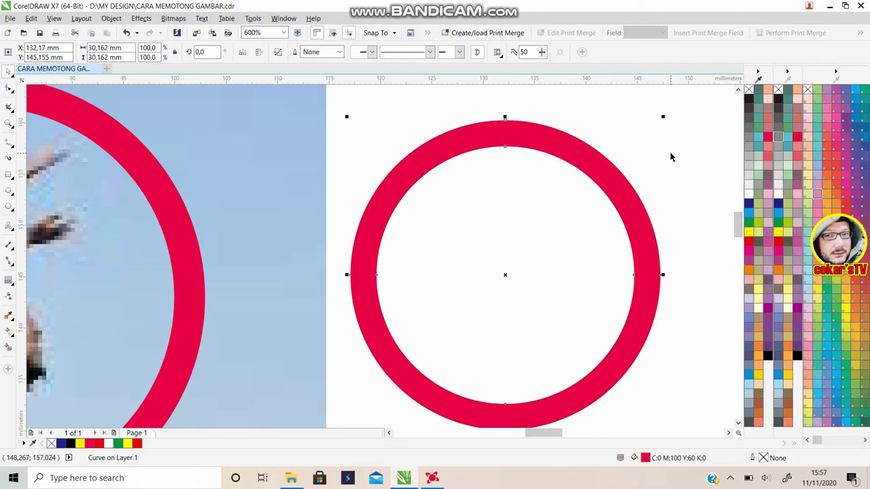
scroll(670, 154, down, 1)
click(679, 314)
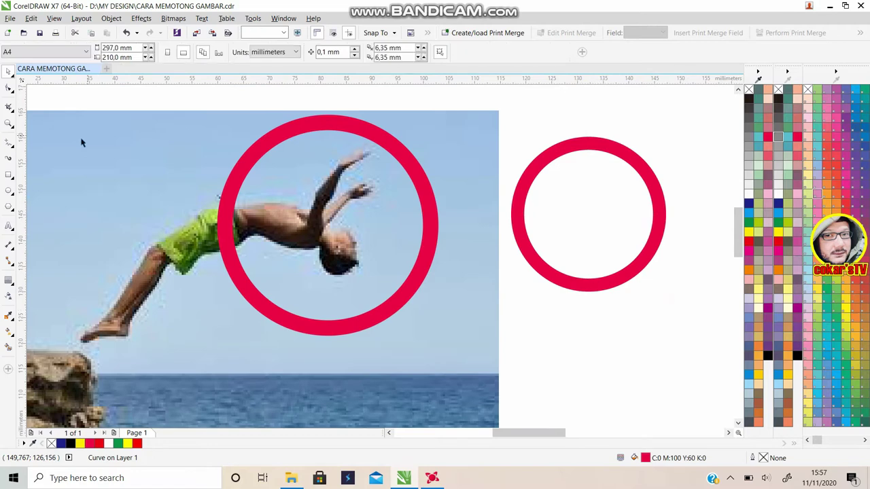
Draw a circle about 24.7 mm across below the small red ring, lower it slightly, and add a concentric copy scaled to 75%
click(7, 191)
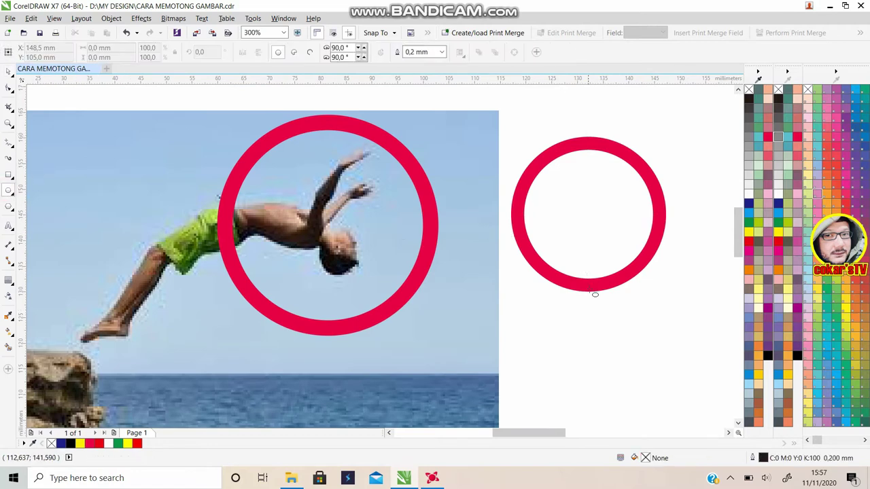
scroll(583, 268, down, 3)
drag(511, 115, 638, 242)
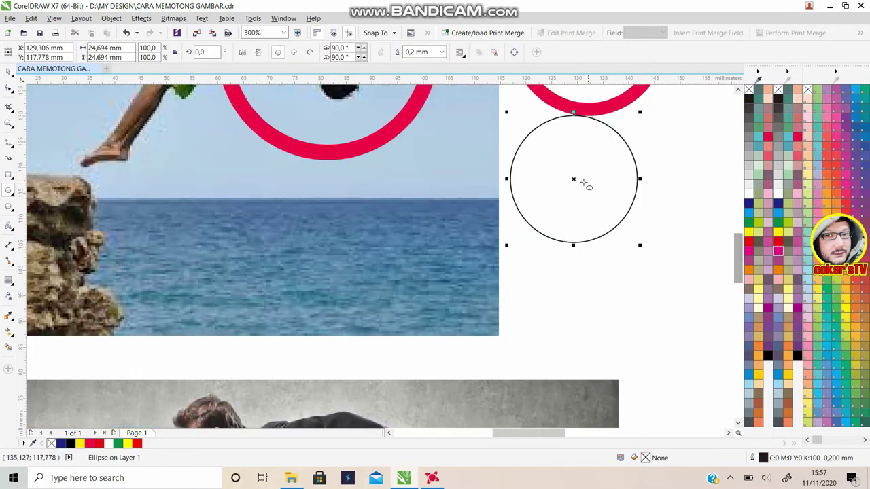
click(6, 70)
drag(573, 182, 574, 215)
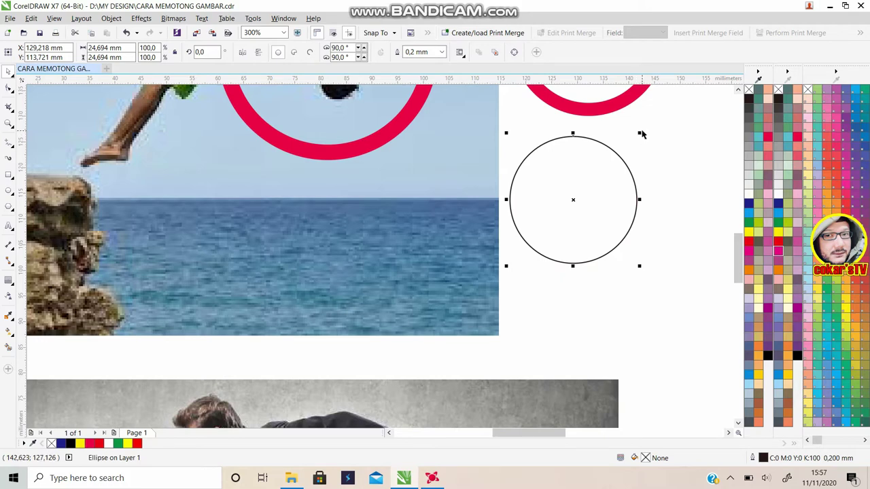
drag(639, 133, 626, 146)
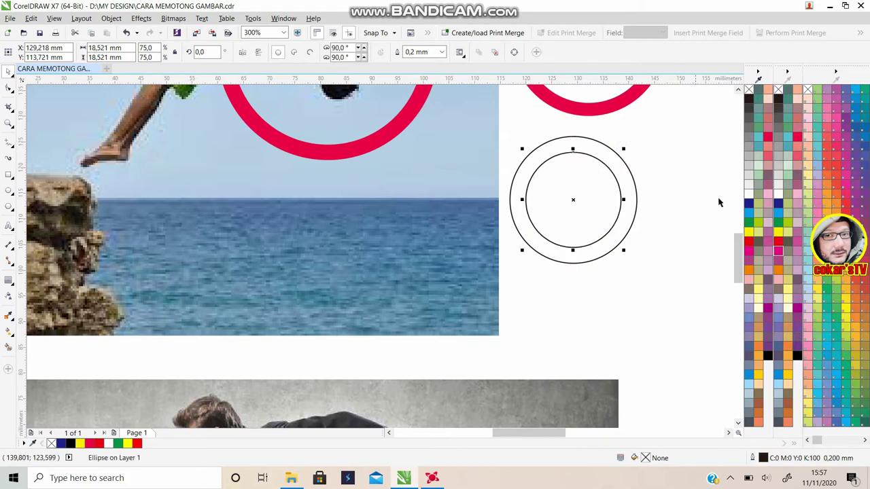
Fill the inner circle with neon red (C0 M100 Y60 K0) and the outer circle with light blue (C60 M0 Y20 K0)
click(645, 165)
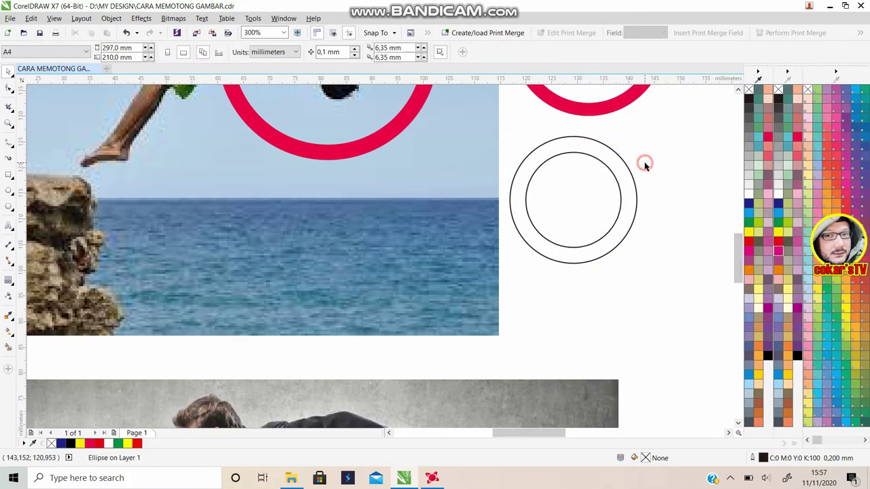
click(598, 164)
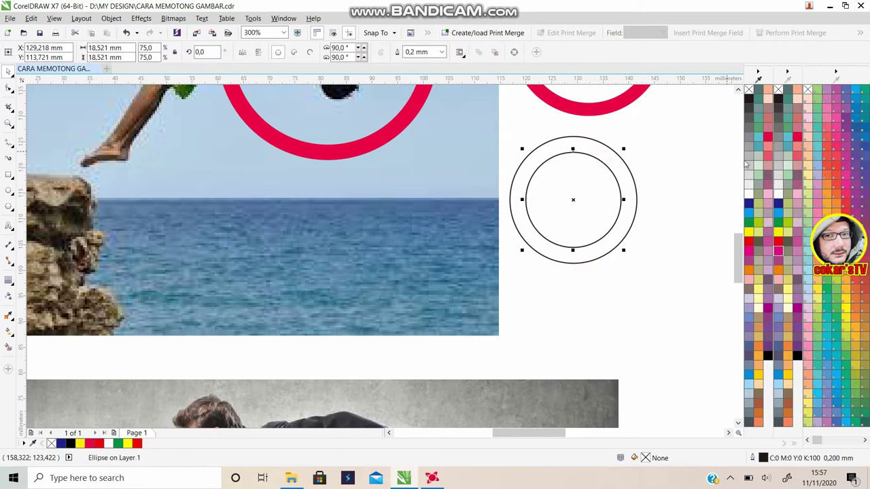
click(767, 138)
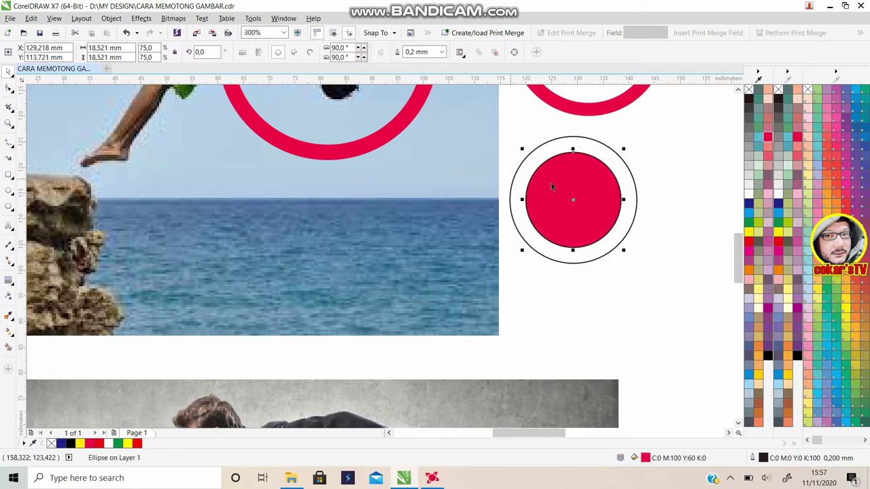
click(613, 152)
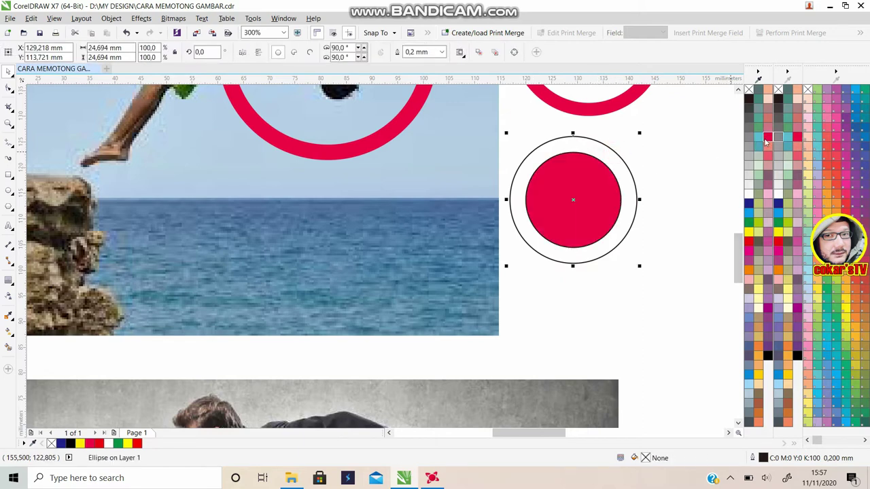
click(761, 136)
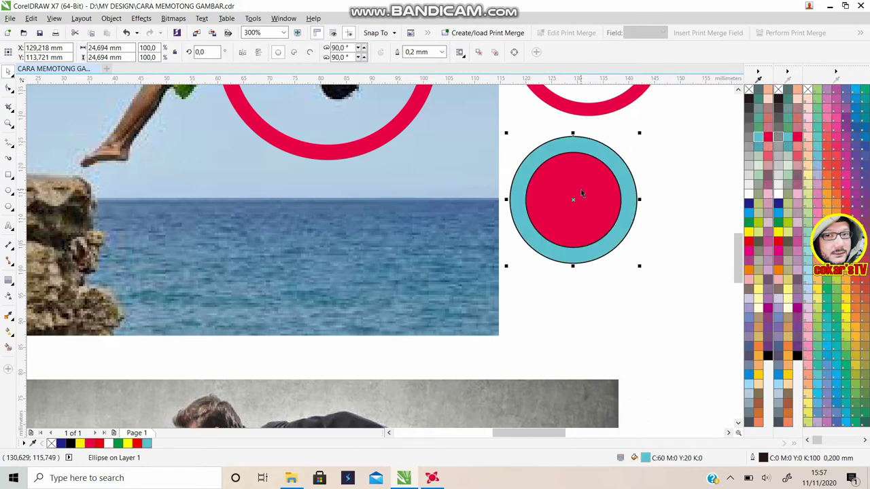
Test-move the red inner circle off the blue one and undo the move
click(573, 185)
drag(573, 185, 462, 197)
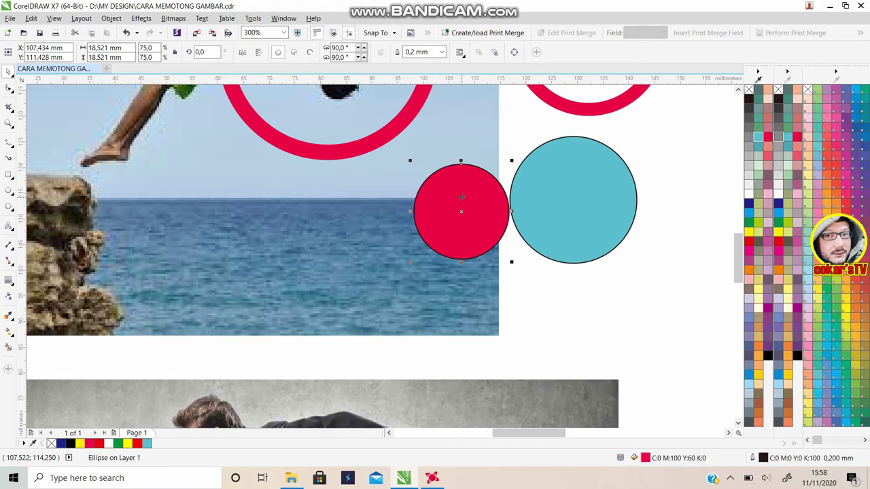
key(ctrl+z)
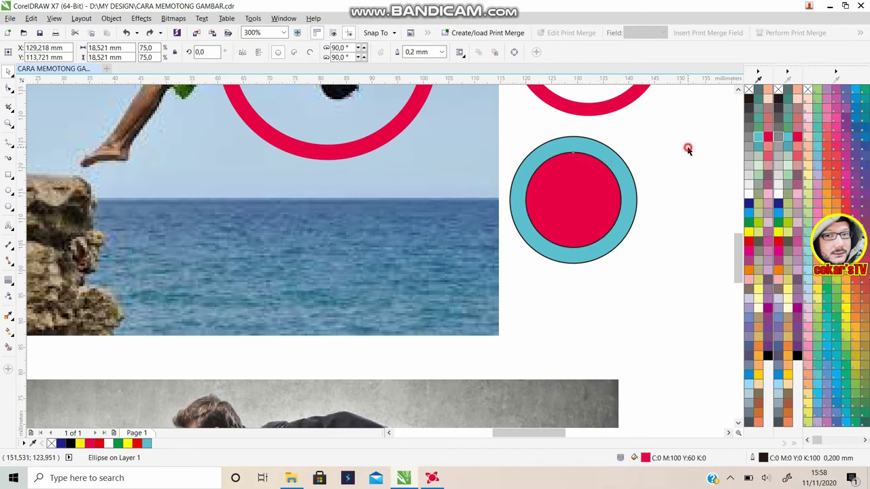
Try trimming the blue circle with the red one, pull the red circle aside, and undo the changes
click(687, 148)
drag(485, 109, 688, 312)
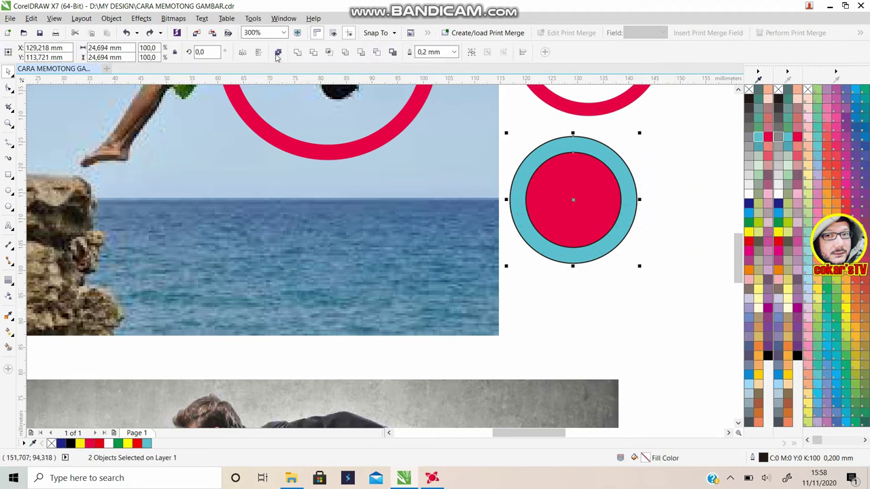
click(312, 57)
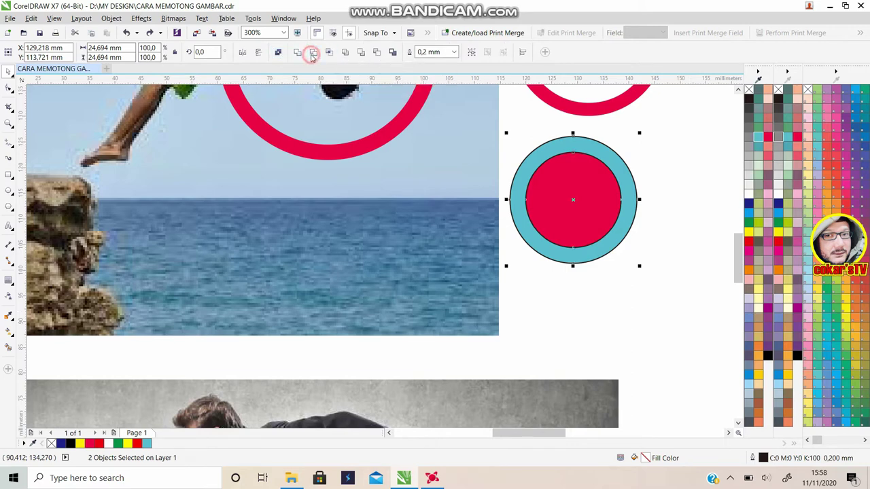
click(595, 171)
drag(595, 171, 697, 143)
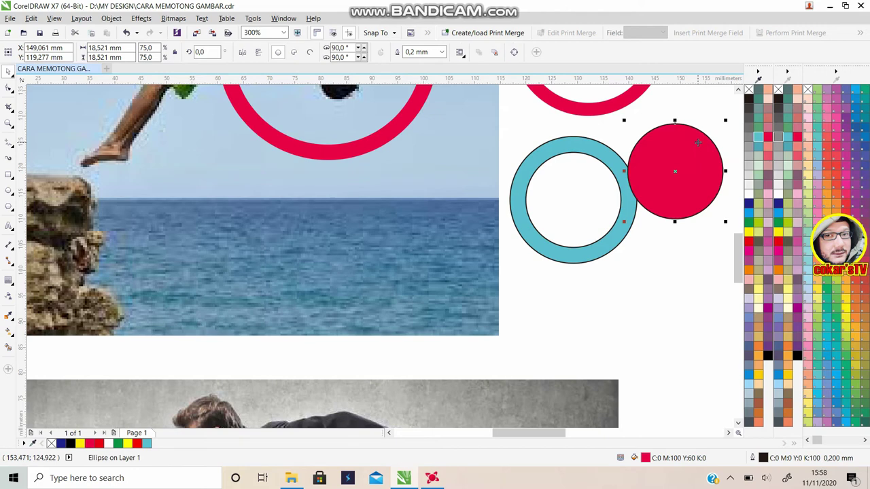
key(ctrl+z)
Combine the red and blue circles into a single ring and remove its outline
drag(481, 117, 680, 292)
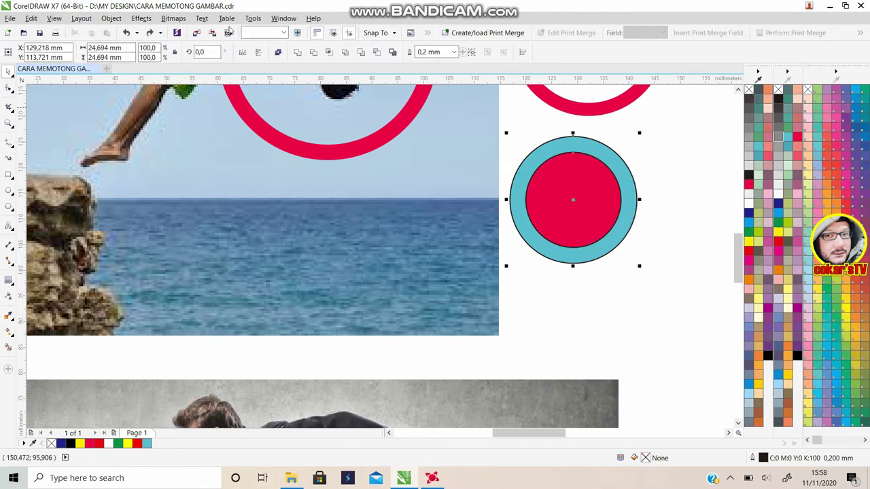
click(277, 53)
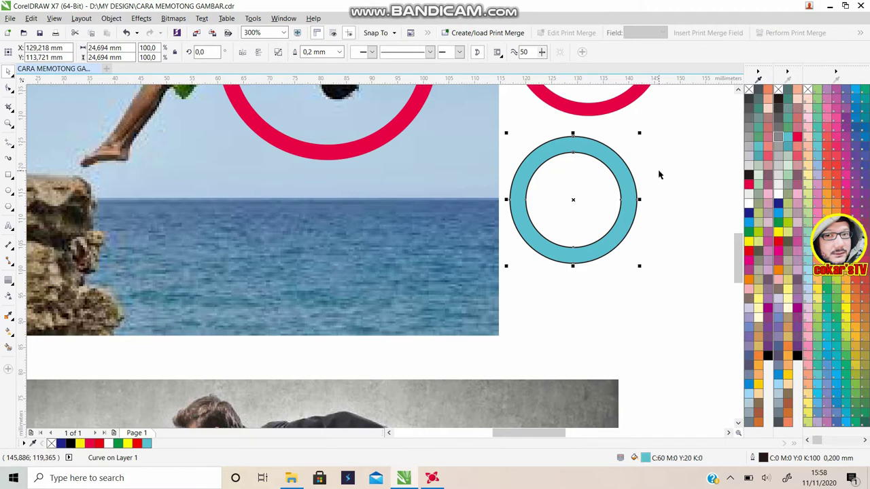
click(639, 142)
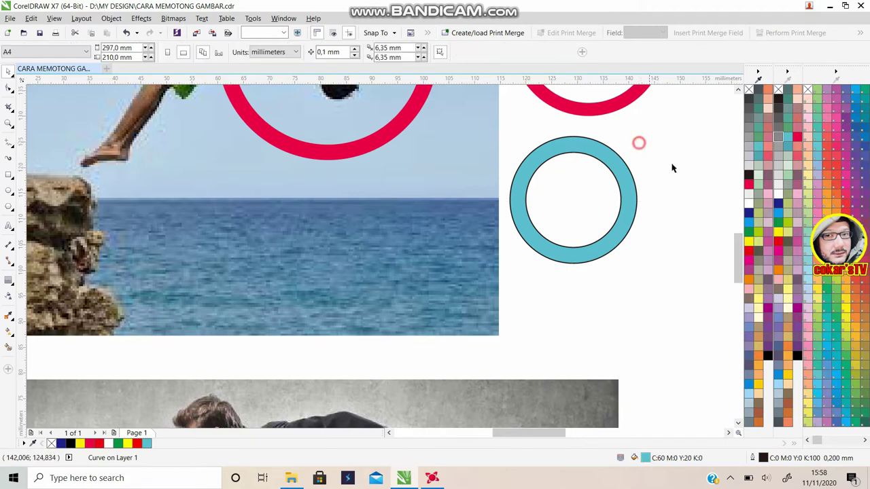
click(600, 159)
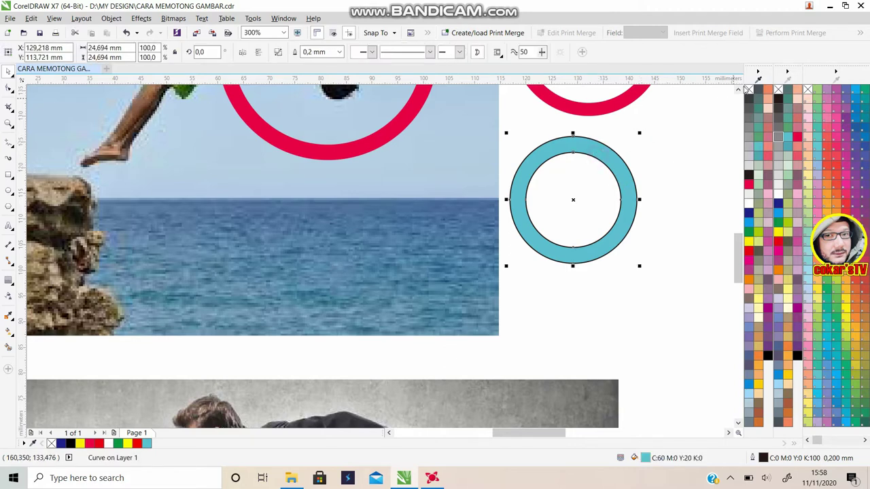
right_click(750, 90)
click(656, 155)
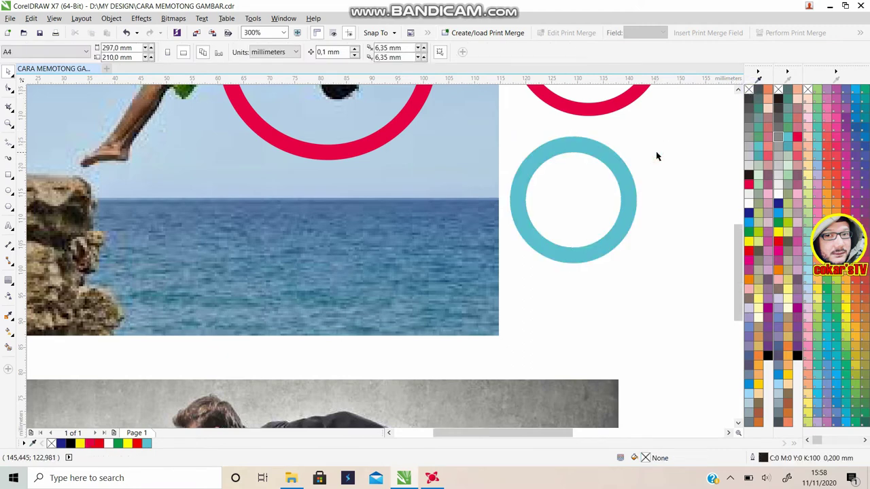
Delete the small red ring and the blue ring beside the cliff-diver photo
scroll(656, 155, down, 3)
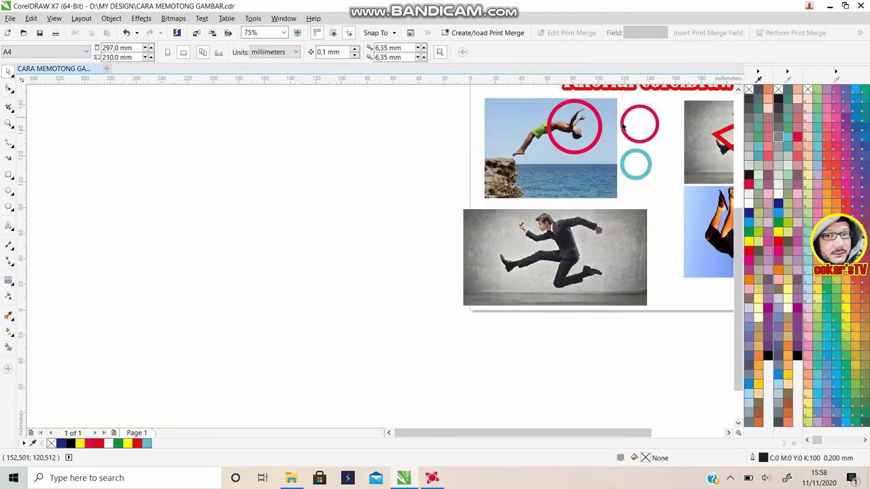
click(656, 136)
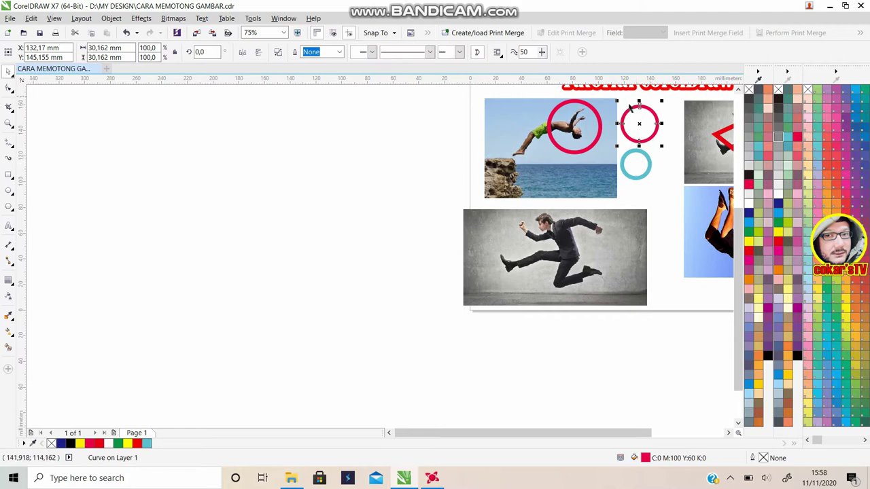
shift+click(646, 156)
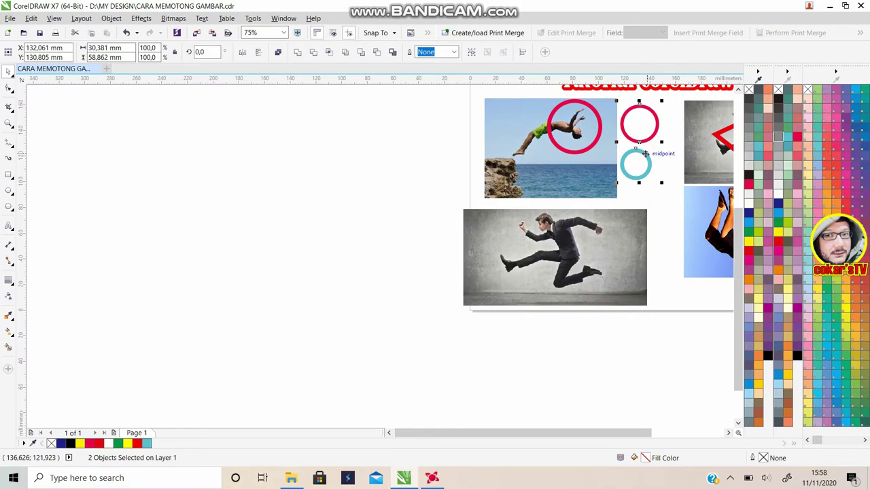
key(Delete)
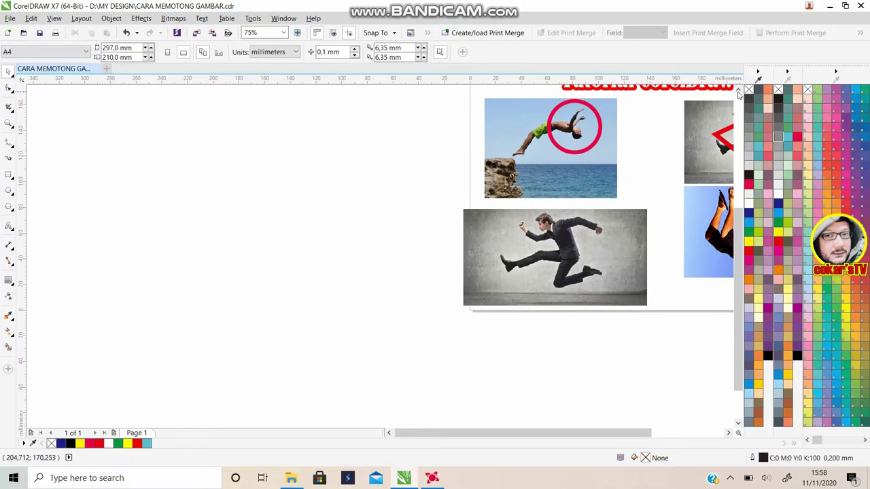
Nudge the large red ring on the diver photo and skew it horizontally into a slanted ellipse
click(738, 90)
click(738, 89)
scroll(588, 204, up, 5)
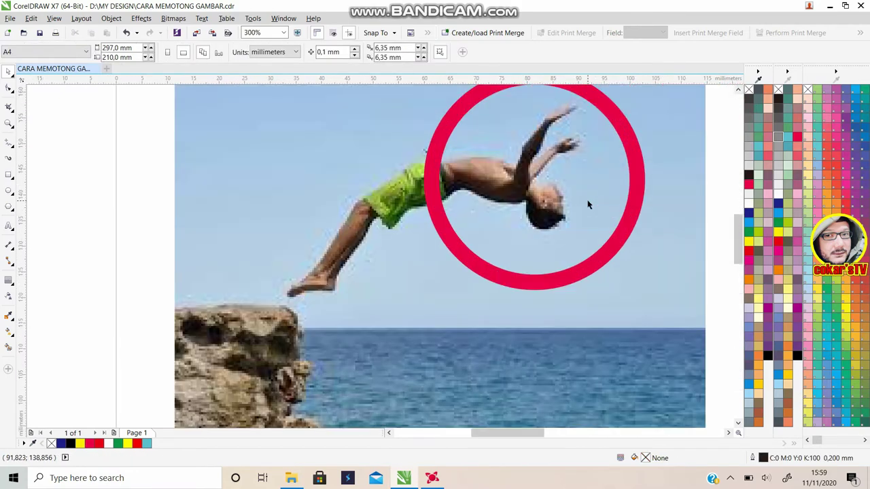
click(738, 90)
click(738, 91)
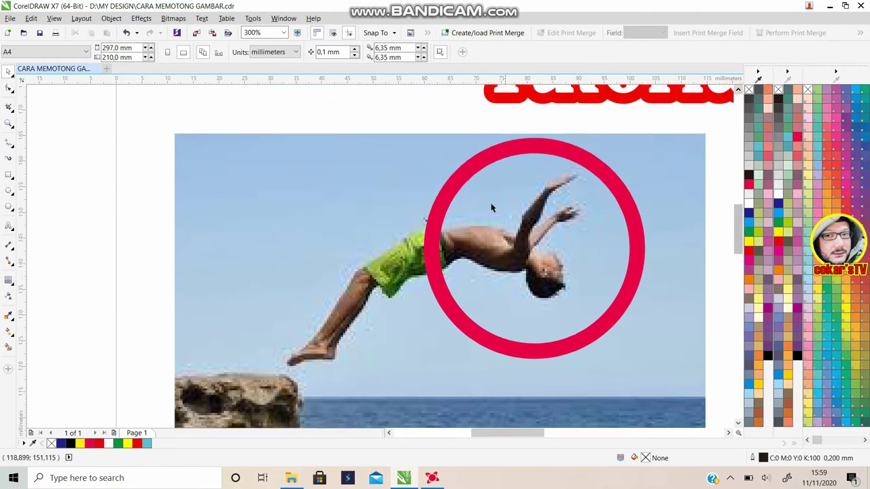
click(577, 160)
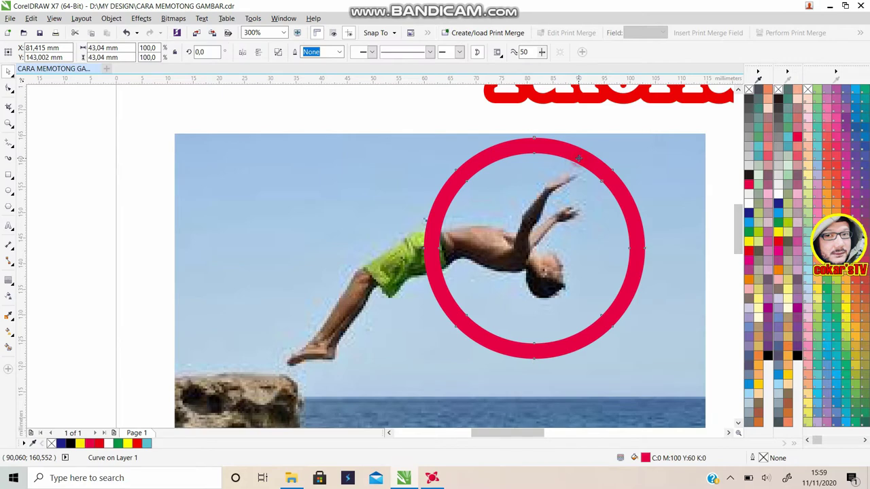
drag(578, 158, 579, 156)
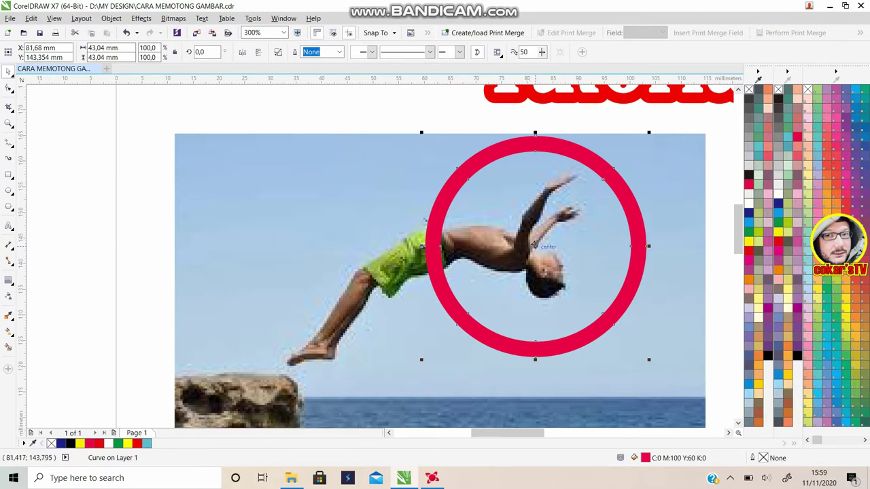
mouse_move(534, 243)
mouse_down()
mouse_move(499, 149)
mouse_move(487, 136)
mouse_move(470, 143)
mouse_up()
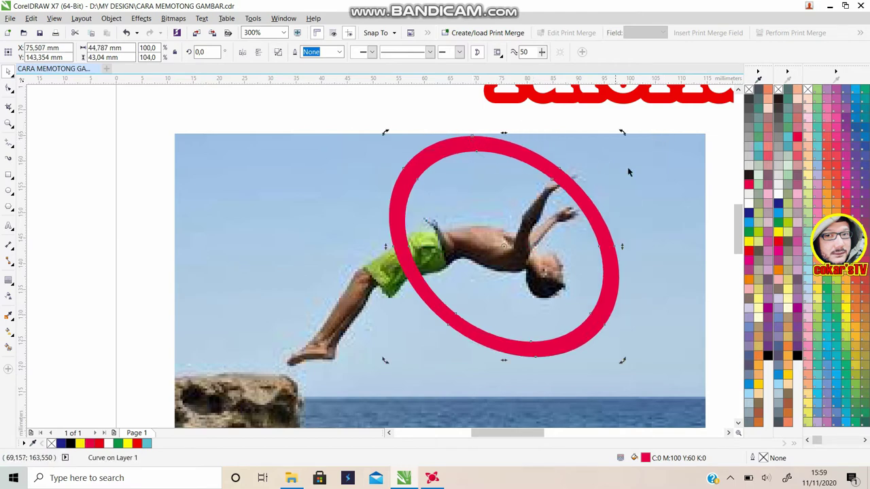
Reposition the slanted ring so it crosses the diver's waist and shrink it to about 41.8 by 40.2 mm
click(583, 121)
click(545, 161)
drag(545, 161, 544, 139)
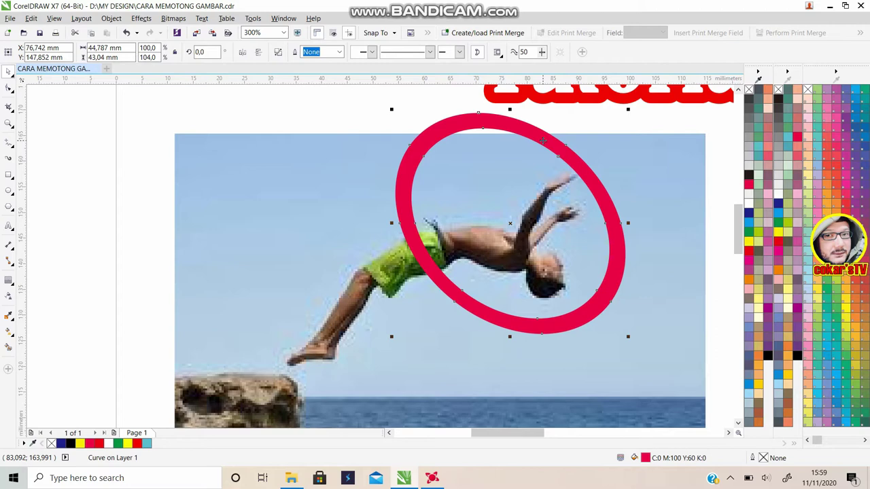
mouse_move(544, 140)
mouse_down()
mouse_move(556, 140)
mouse_move(532, 150)
mouse_up()
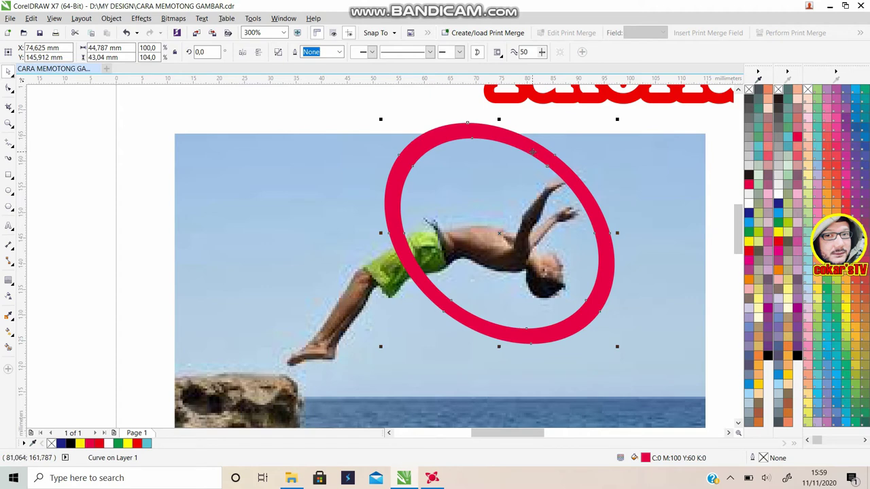
scroll(533, 151, up, 1)
scroll(533, 150, down, 1)
key(ctrl+z)
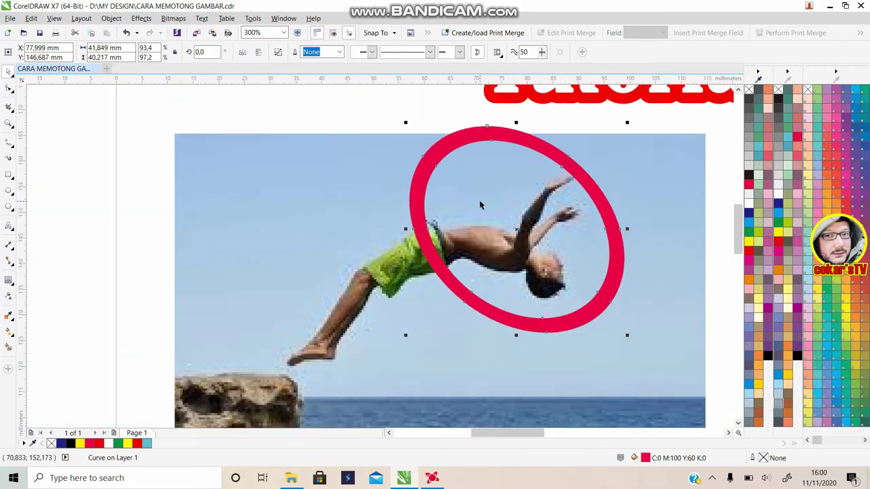
Apply a uniform transparency of 50 to the slanted red ring
scroll(511, 214, up, 1)
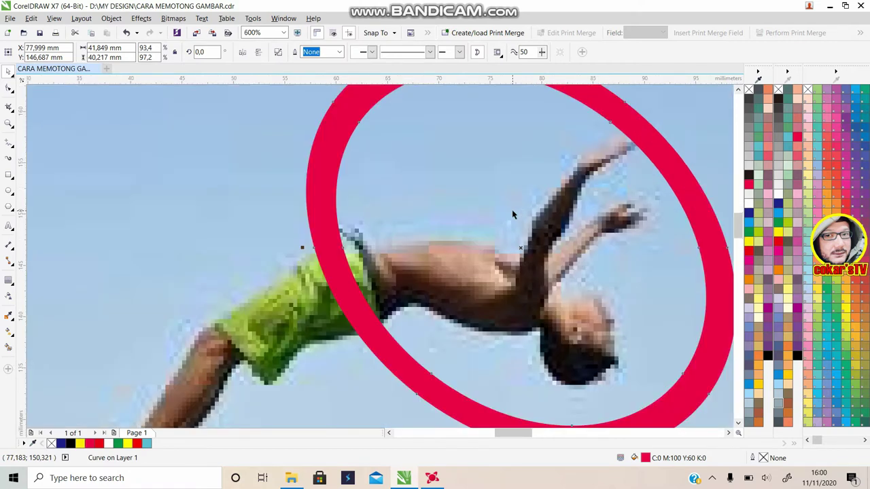
scroll(513, 214, down, 1)
scroll(513, 214, up, 1)
scroll(513, 214, down, 1)
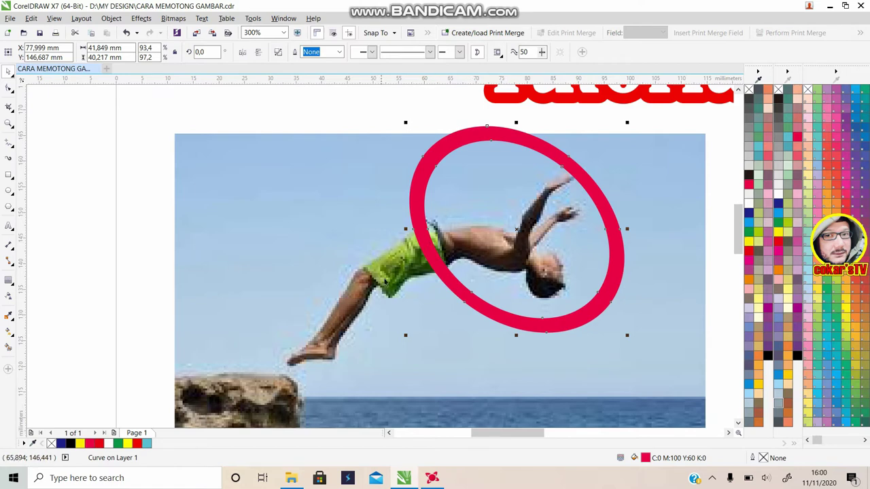
click(8, 295)
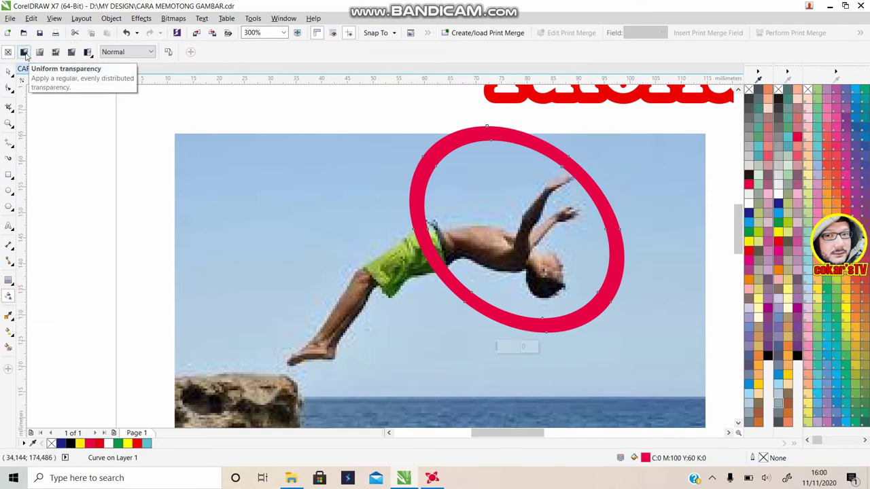
click(24, 53)
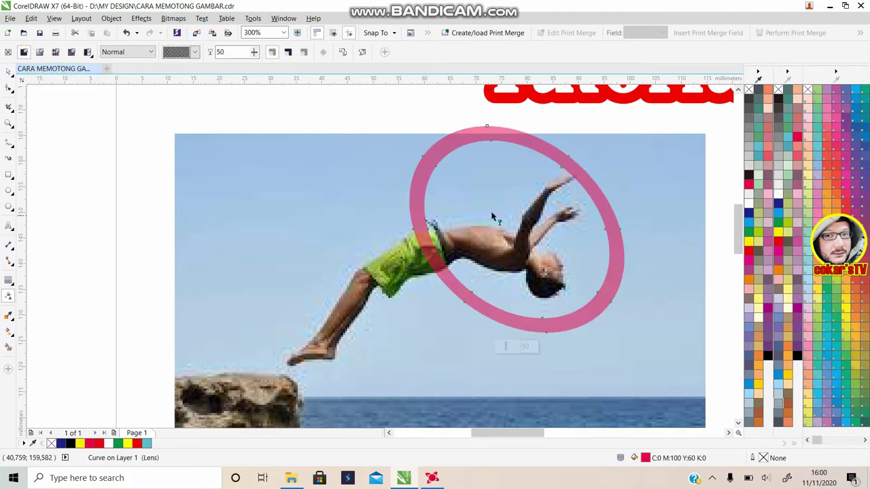
Try limiting the slanted red ring's transparency to its outline and switch it back to the fill
scroll(443, 211, up, 2)
scroll(441, 207, down, 4)
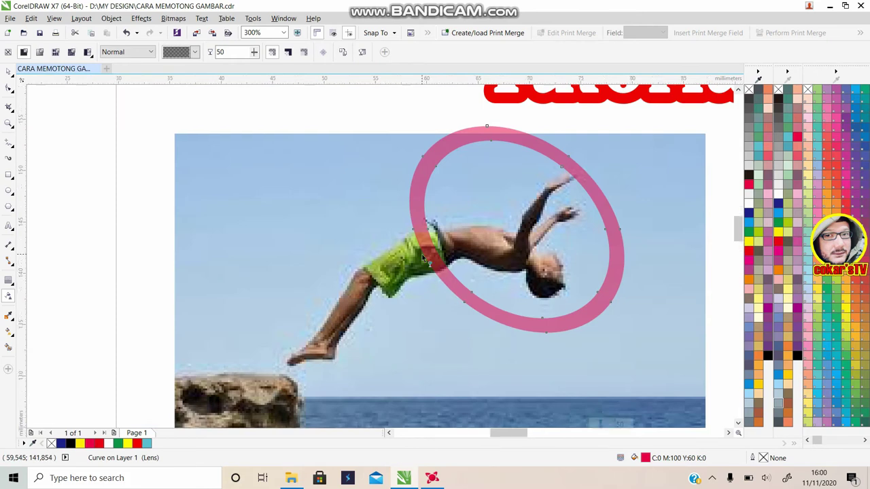
scroll(422, 255, up, 3)
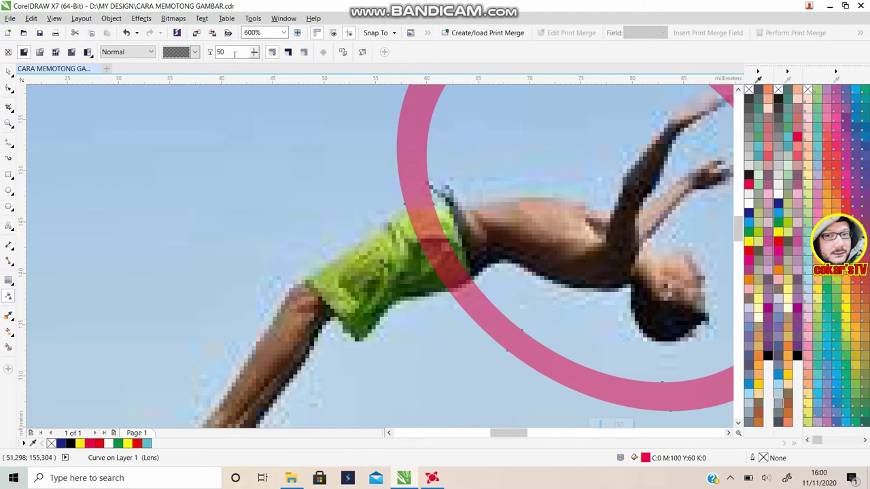
click(288, 52)
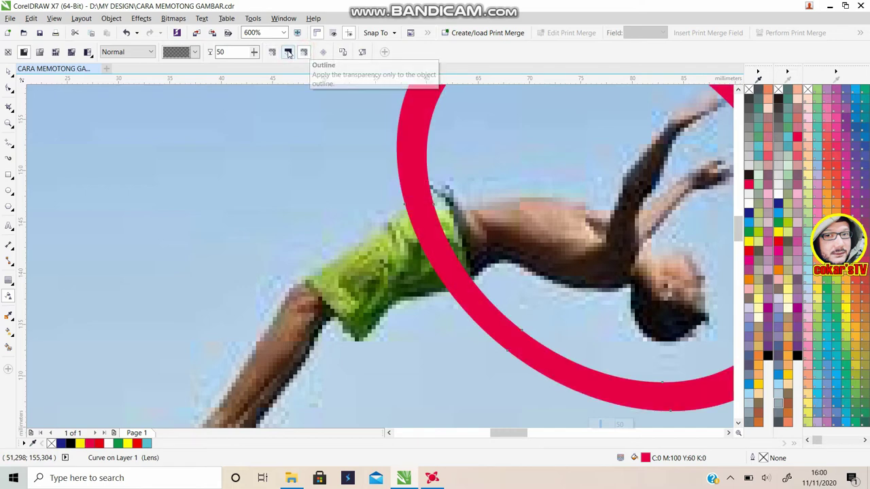
click(272, 52)
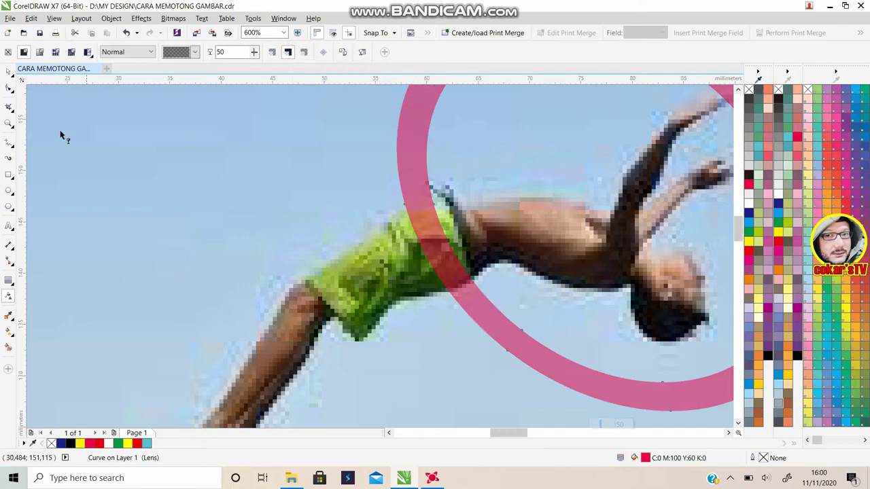
Draw a closed four-sided Pen outline about 7.1 by 10.6 mm around the ring section crossing the diver's shorts
click(12, 145)
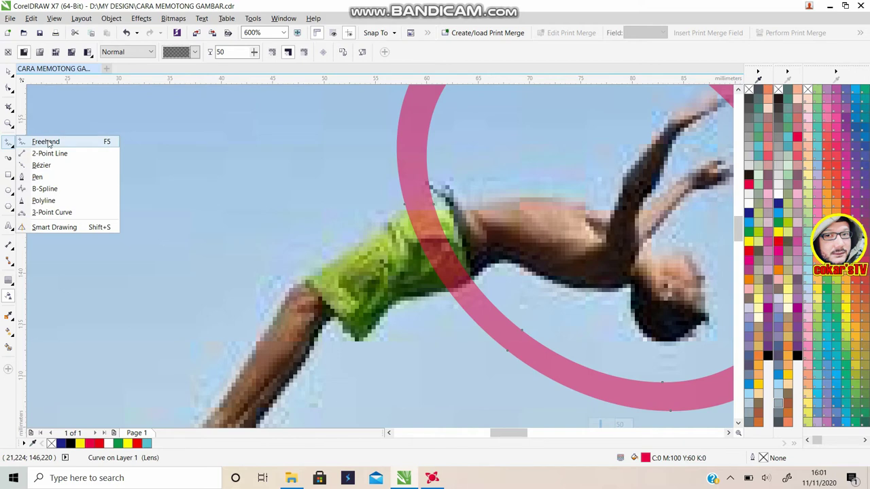
click(37, 176)
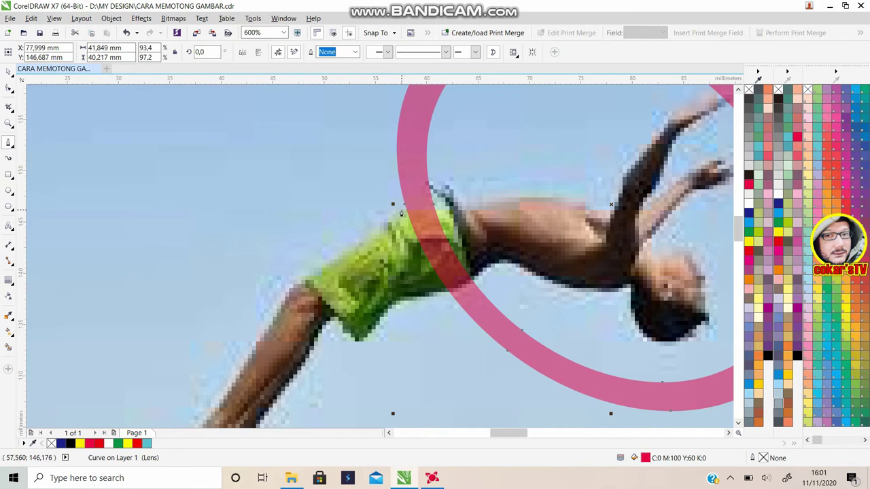
click(401, 213)
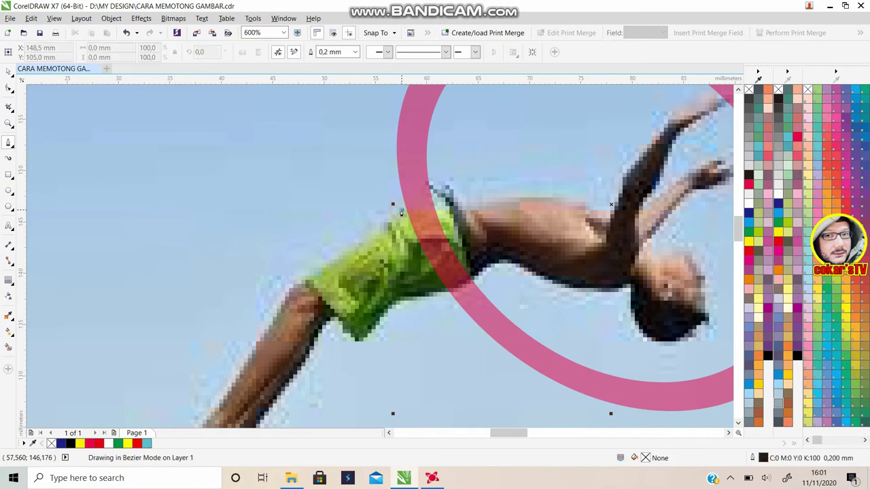
click(430, 186)
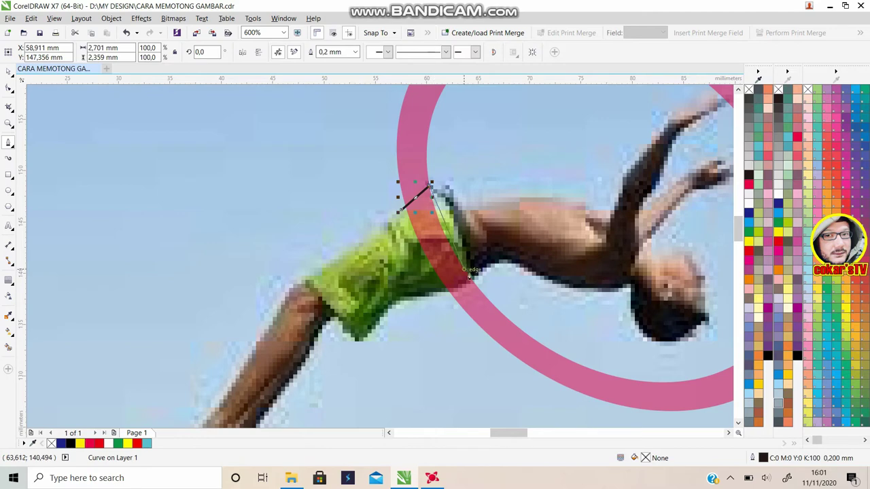
click(475, 284)
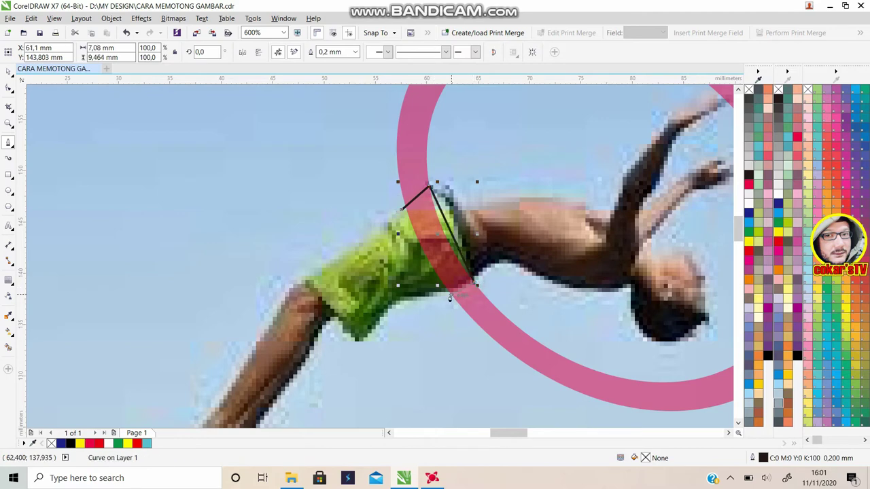
click(451, 295)
click(402, 209)
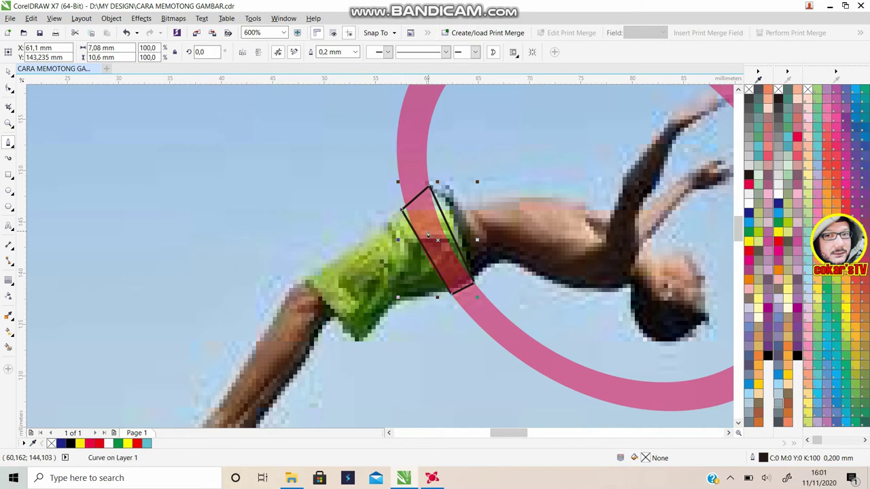
Fit the right side of the four-sided outline to the ring's inner edge, adding two nodes and adjusting its upper corner
scroll(428, 235, up, 3)
scroll(428, 235, down, 2)
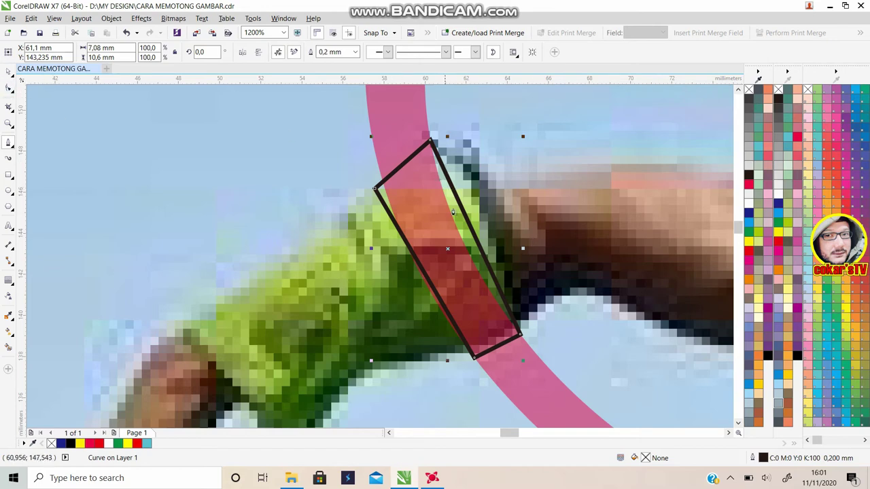
click(9, 89)
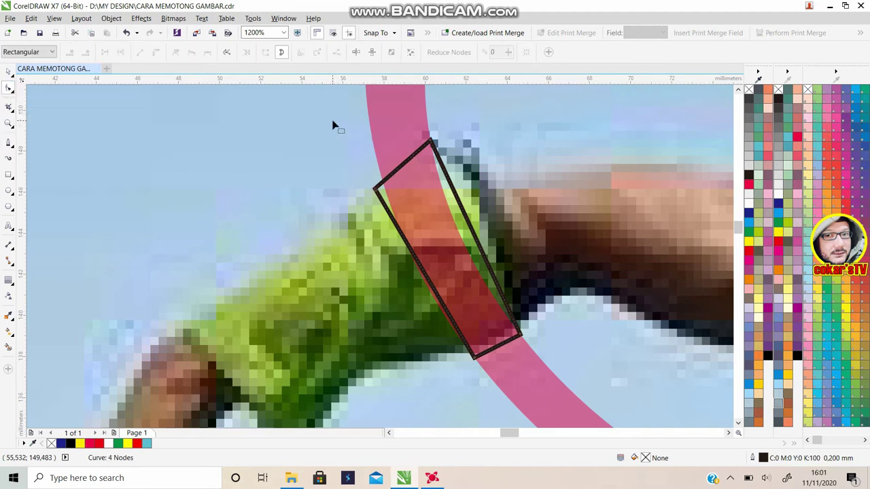
click(472, 229)
mouse_move(471, 229)
mouse_down()
mouse_move(466, 240)
mouse_move(459, 233)
mouse_up()
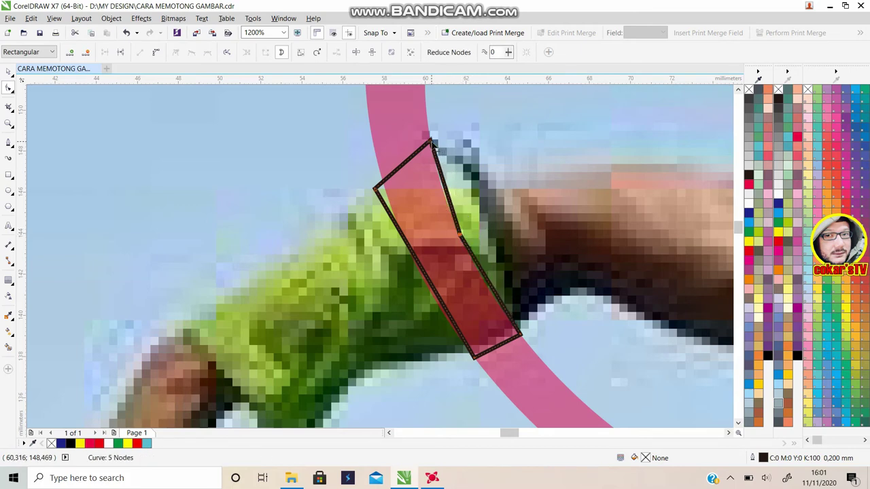
drag(448, 192, 460, 236)
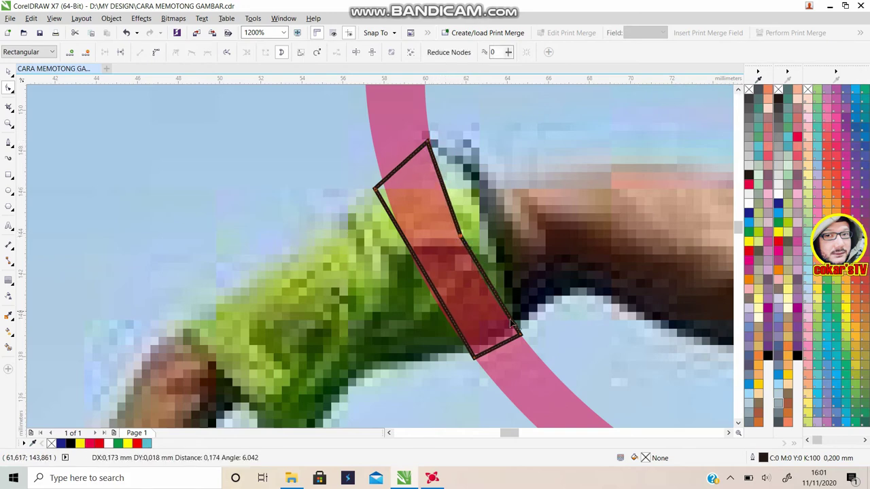
double_click(492, 289)
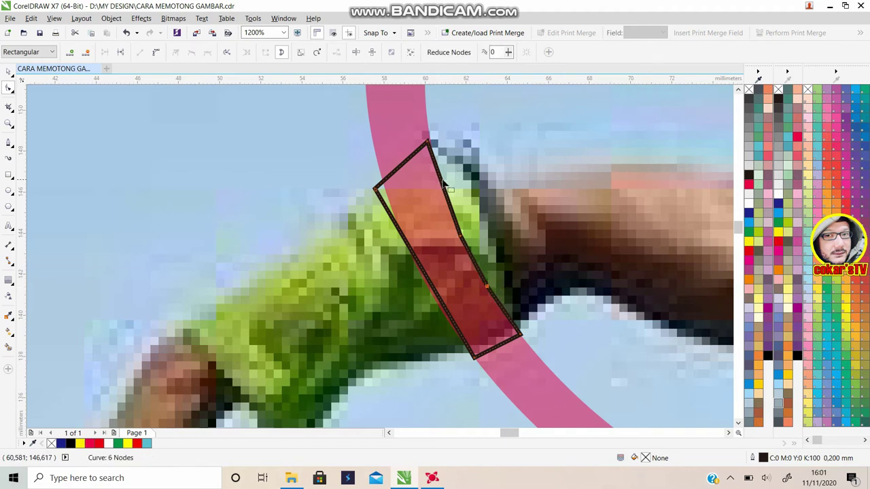
Fit the outline's left side to the ring's outer edge by moving the upper-left corner and adding nodes on the left and lower sides
click(377, 189)
drag(378, 189, 382, 182)
double_click(422, 258)
drag(420, 259, 411, 260)
double_click(496, 349)
drag(494, 347, 490, 340)
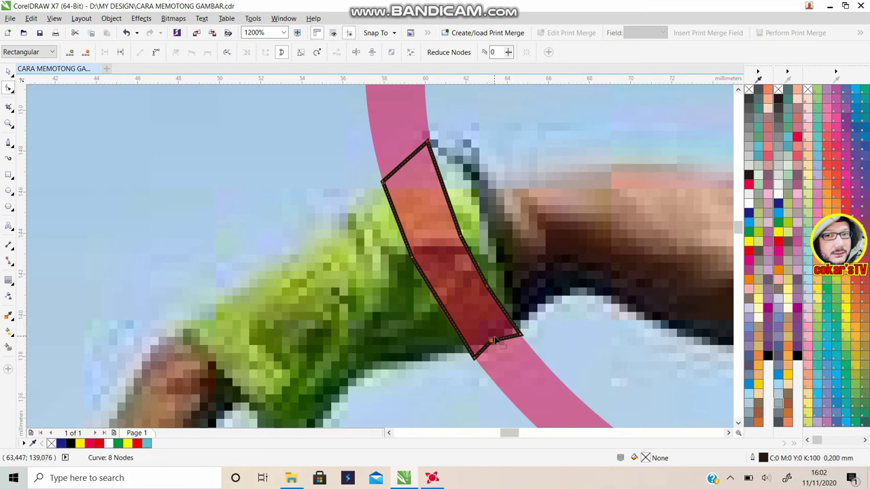
drag(494, 346, 494, 343)
click(9, 71)
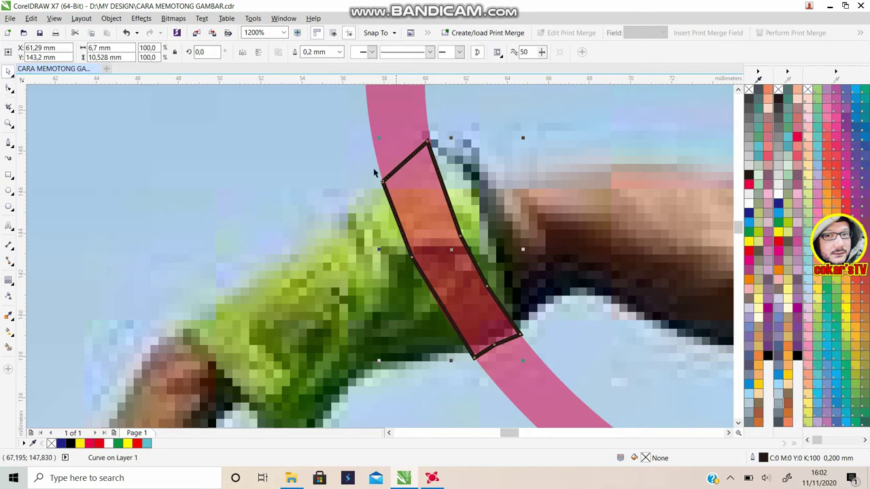
Trim the slanted red ring with the drawn outline where it crosses the diver's shorts
scroll(493, 159, down, 2)
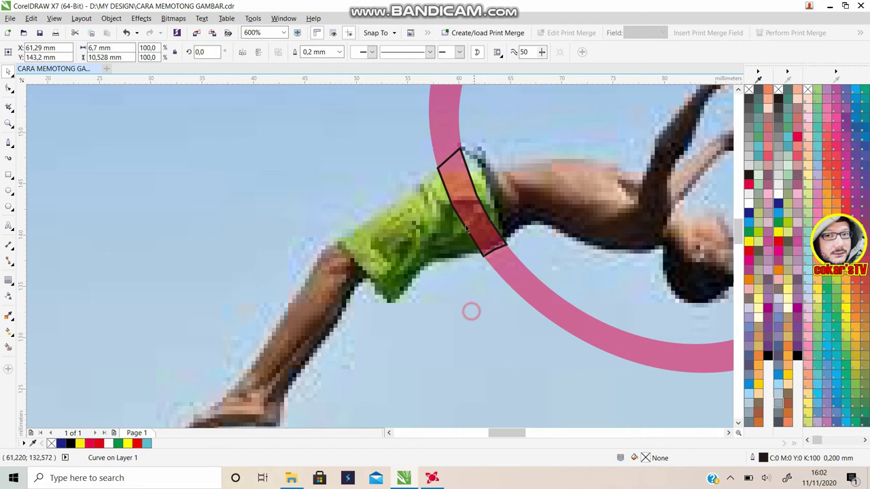
key(Escape)
click(473, 189)
shift+click(454, 105)
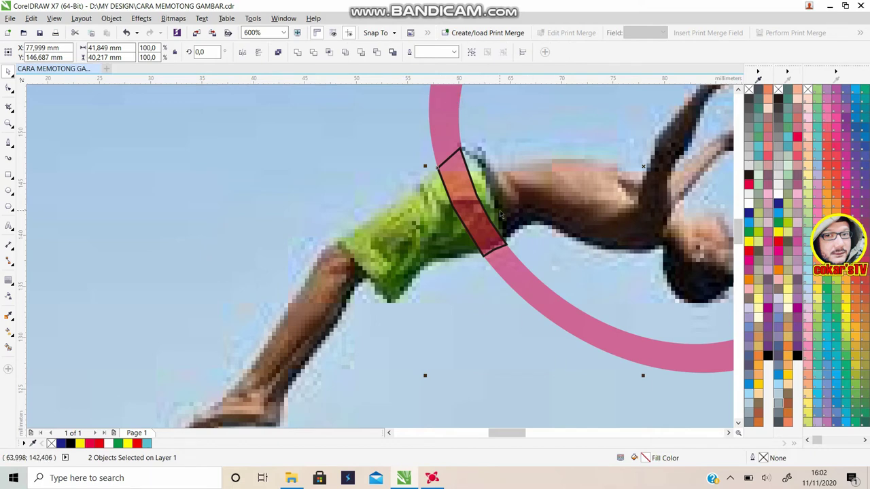
click(314, 53)
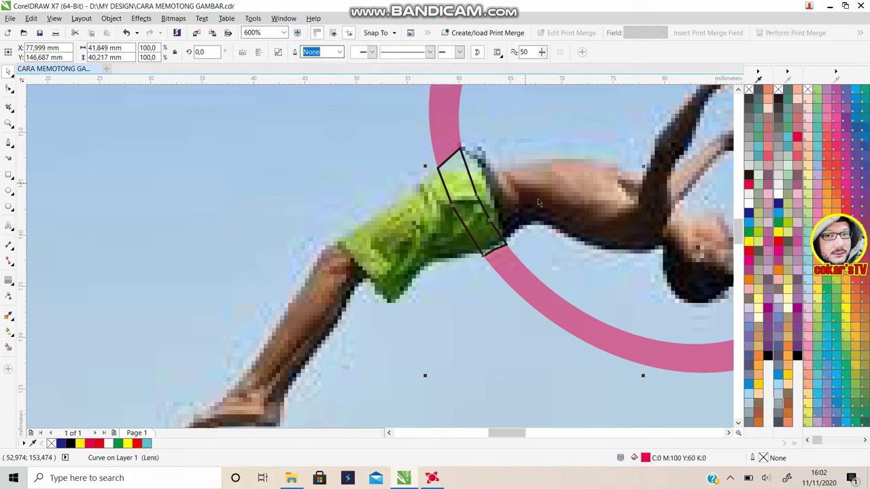
Delete the black cutting outline left over the diver's shorts
click(467, 168)
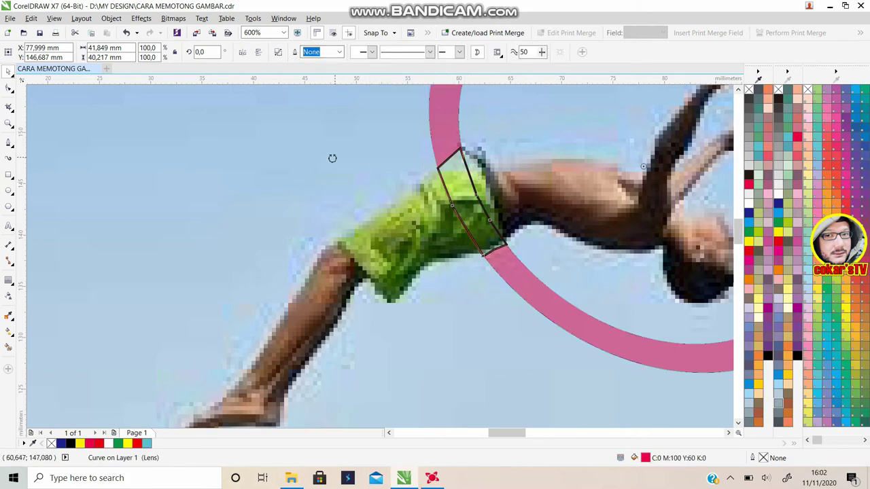
click(460, 148)
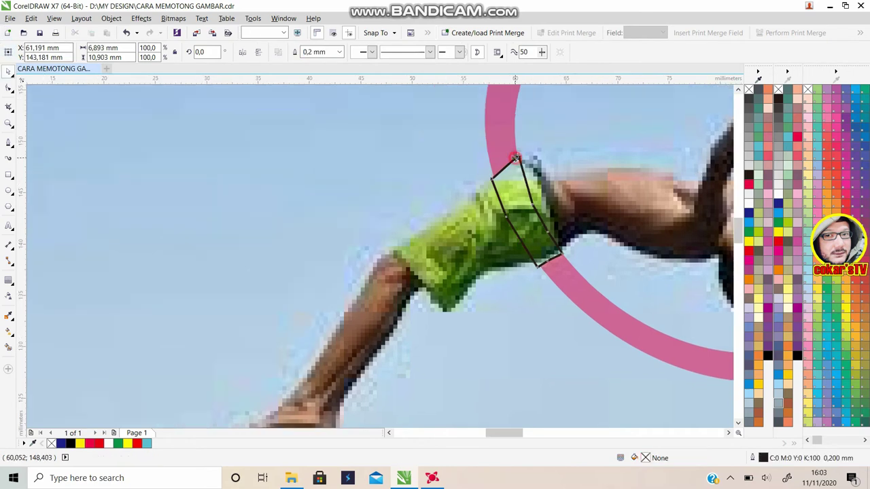
key(Escape)
scroll(516, 159, down, 3)
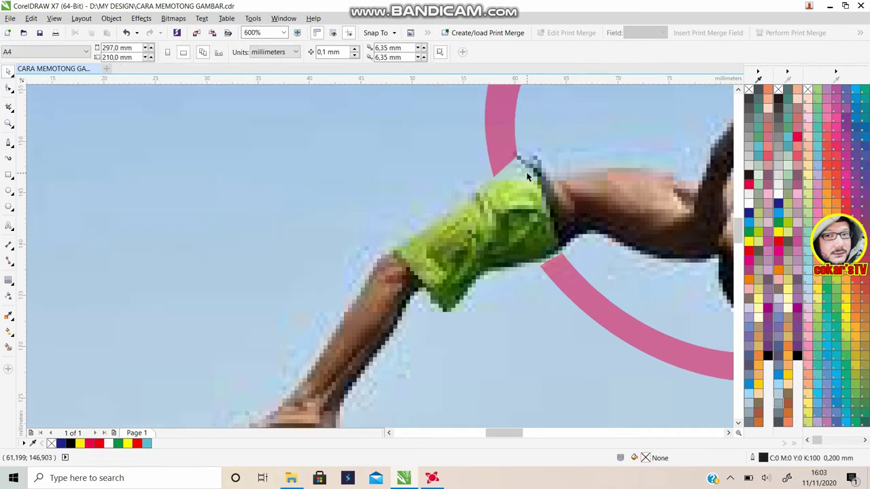
scroll(552, 185, up, 1)
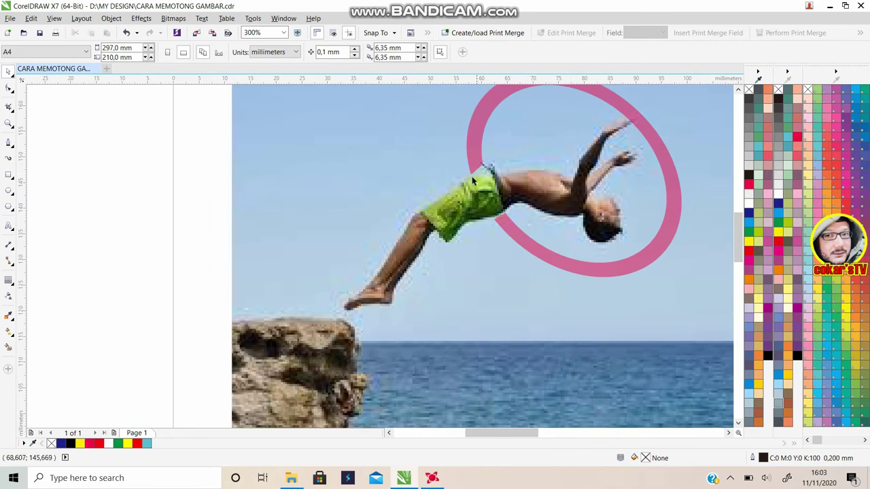
scroll(474, 180, up, 1)
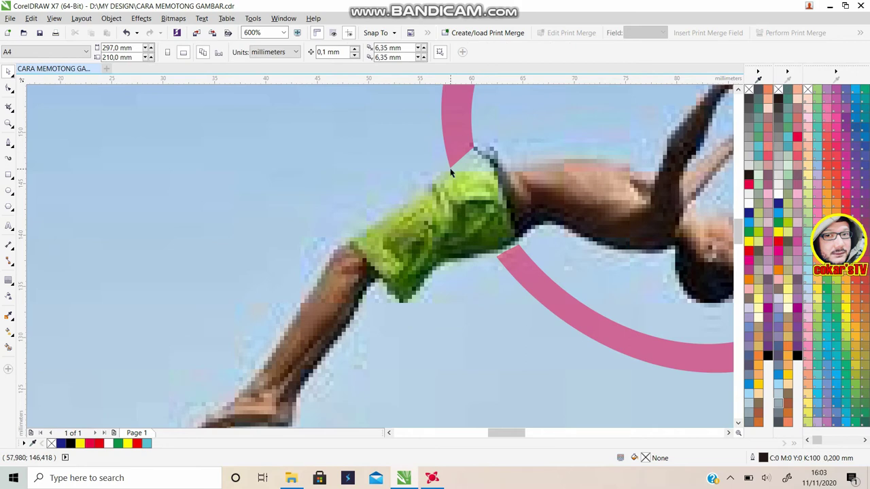
scroll(532, 183, down, 2)
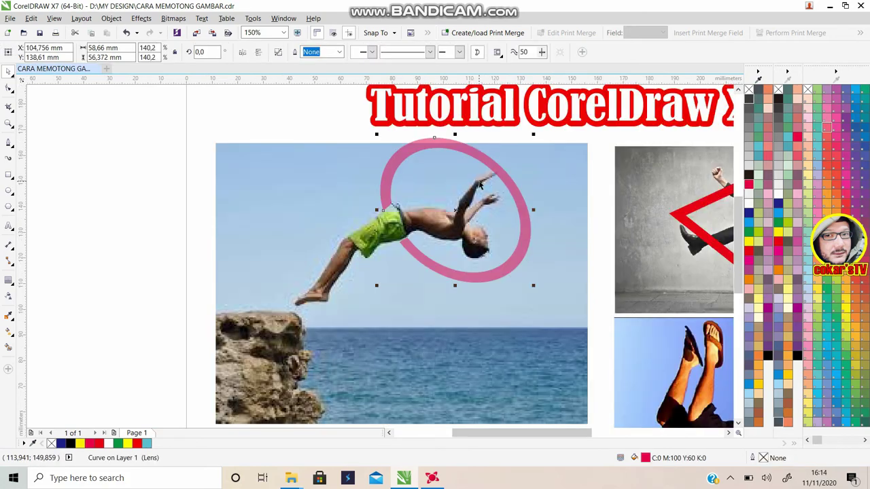
Apply the trimmed ring's transparency to its outline only, making its red fill solid, and deselect the ring
scroll(479, 184, up, 1)
scroll(479, 117, down, 1)
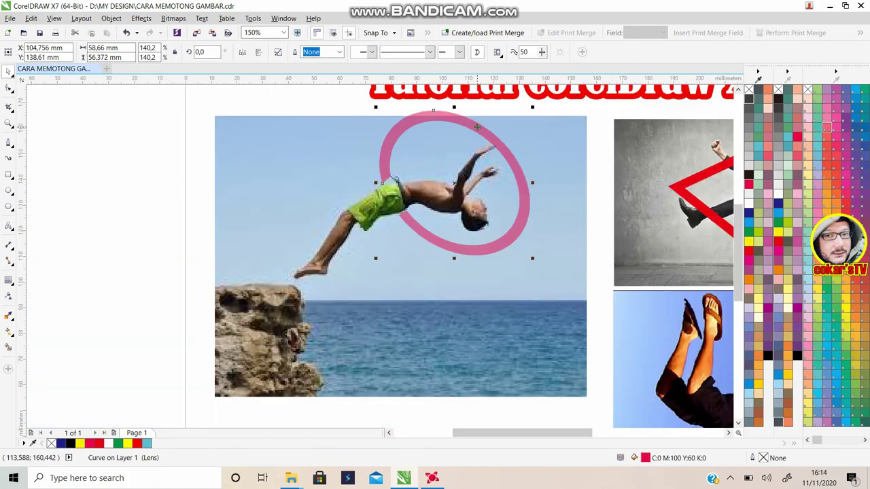
scroll(477, 127, up, 2)
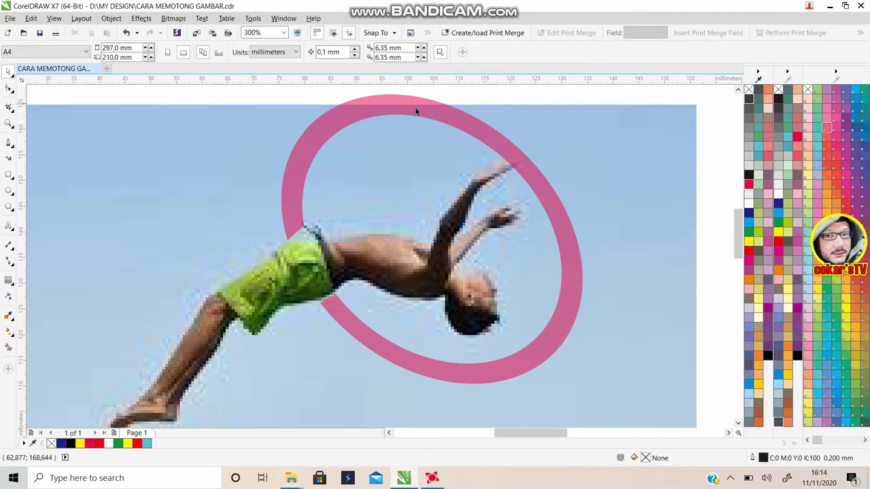
click(433, 105)
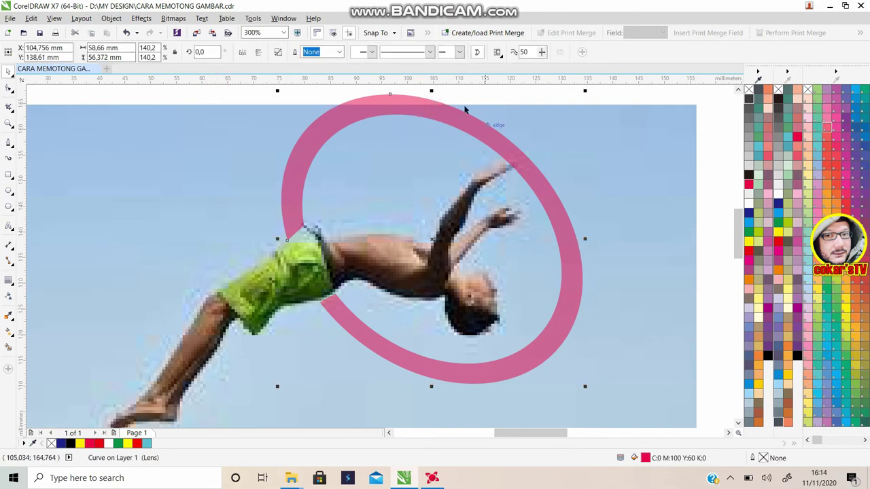
click(10, 297)
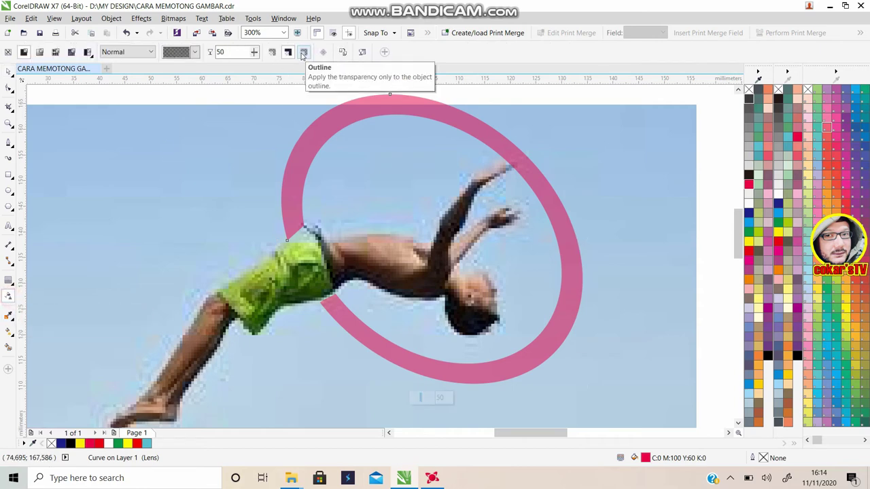
click(303, 52)
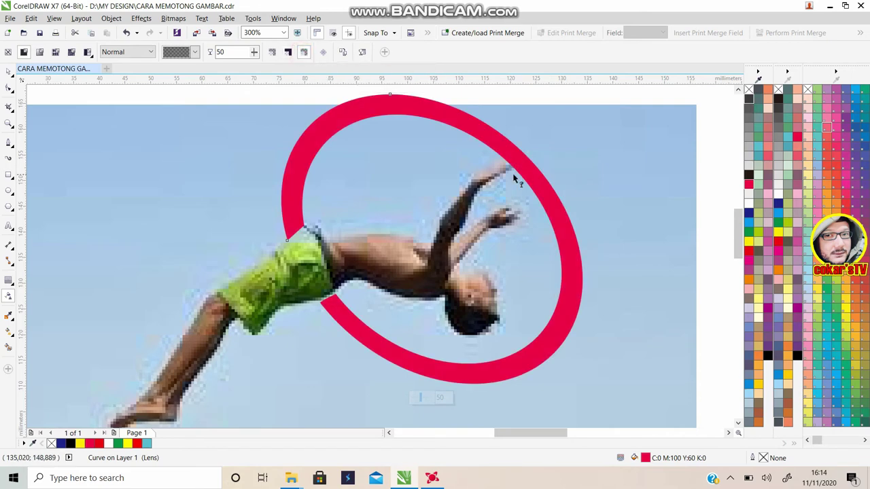
scroll(514, 179, down, 3)
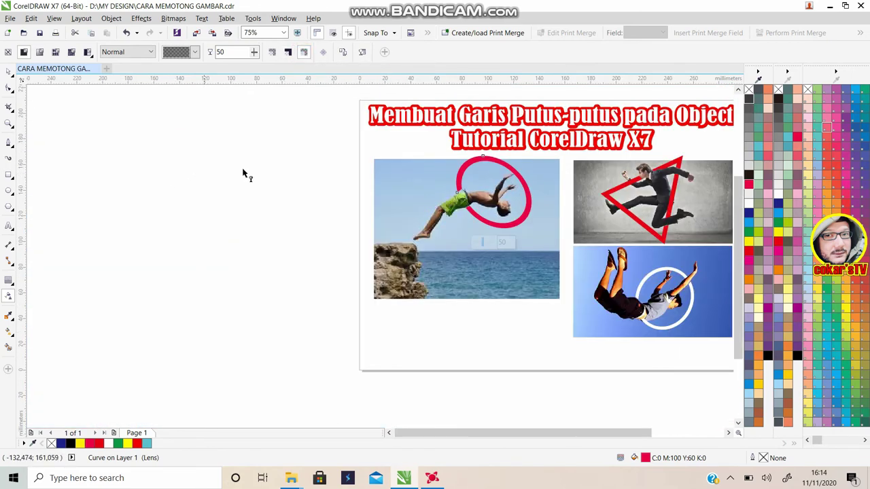
click(317, 166)
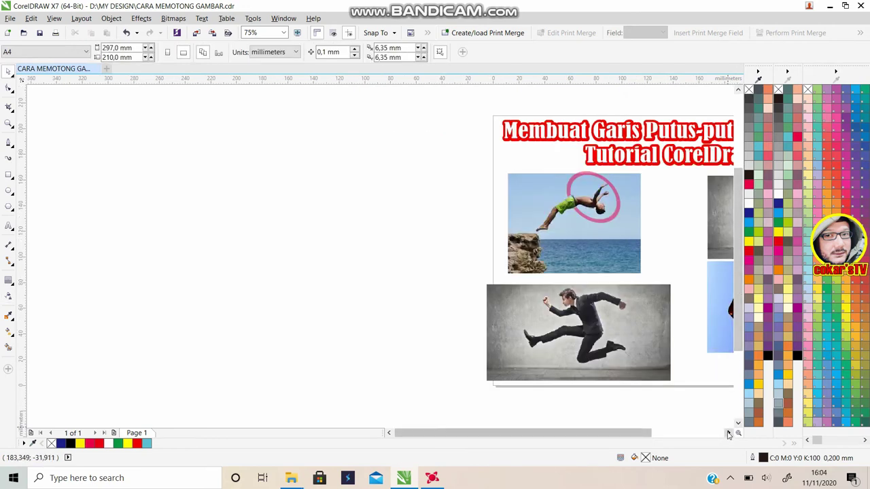
Duplicate the red triangle from the upper businessman photo and place the copy over the larger businessman photo below the diver
click(728, 433)
click(728, 432)
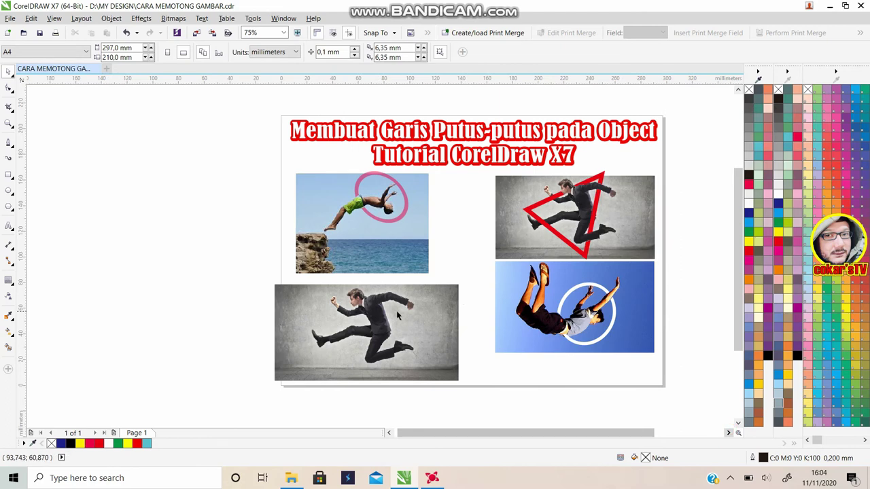
scroll(384, 306, up, 3)
scroll(379, 300, down, 1)
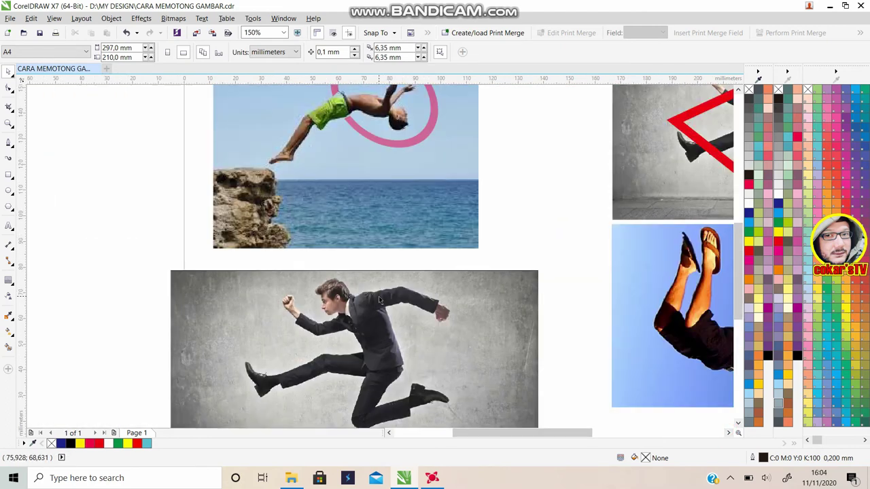
scroll(379, 299, down, 2)
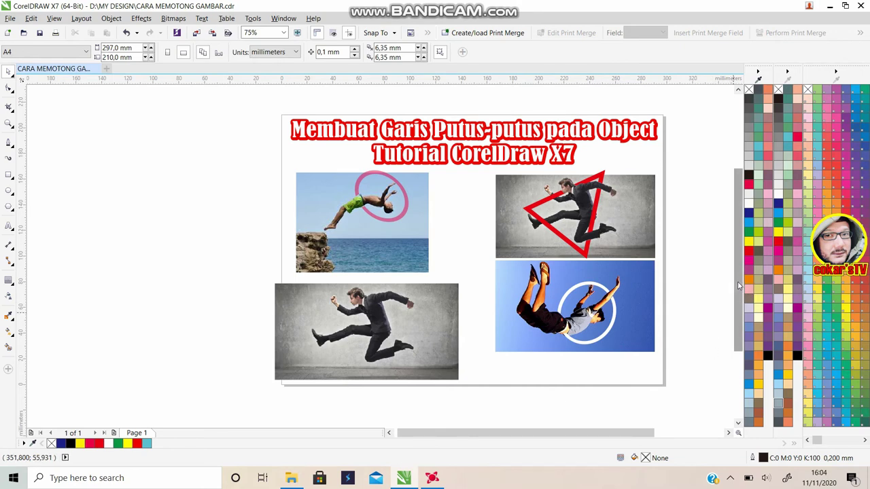
drag(740, 288, 738, 310)
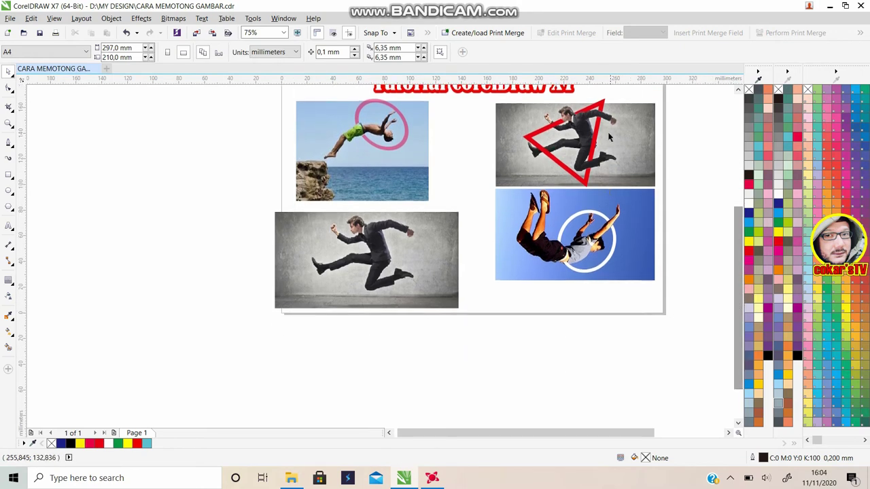
scroll(597, 121, up, 2)
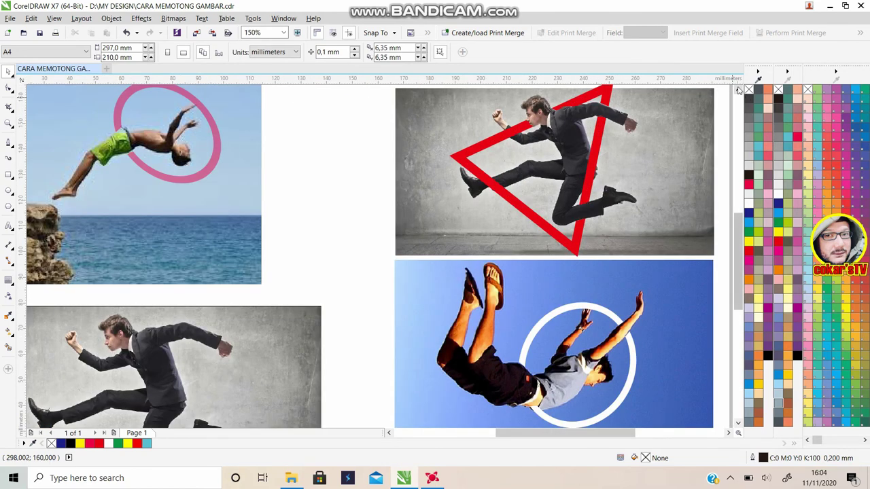
click(738, 90)
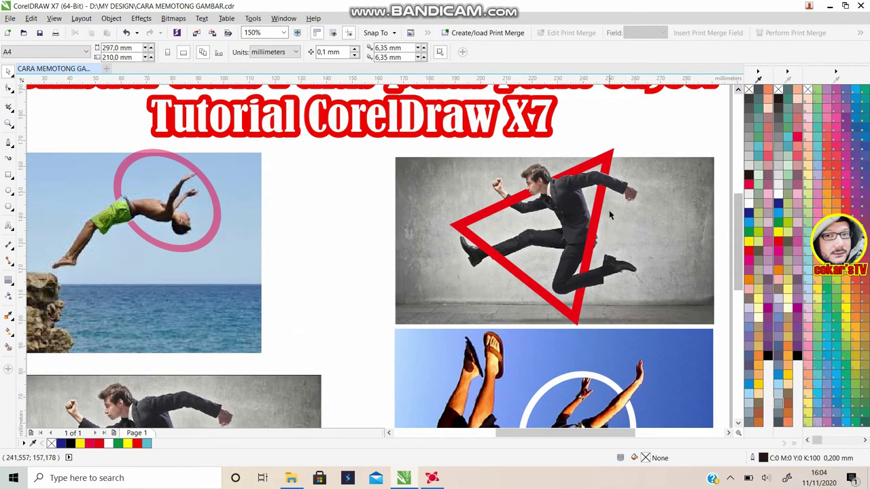
click(604, 157)
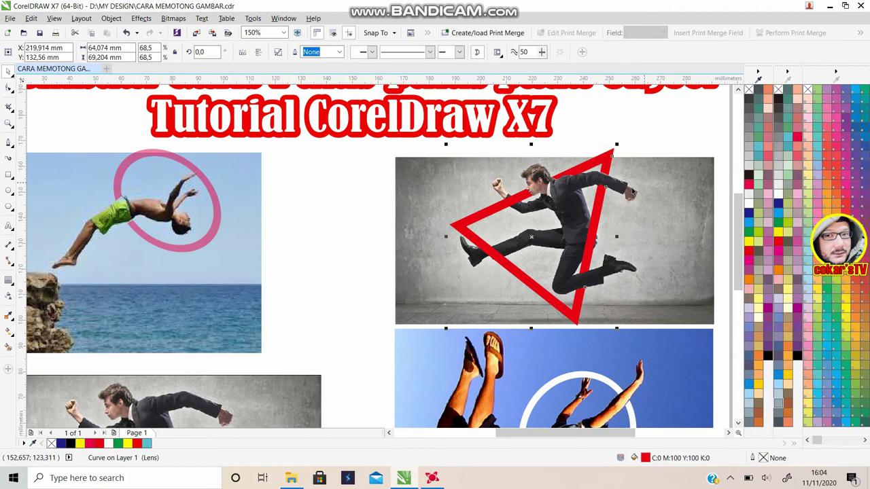
scroll(631, 192, down, 2)
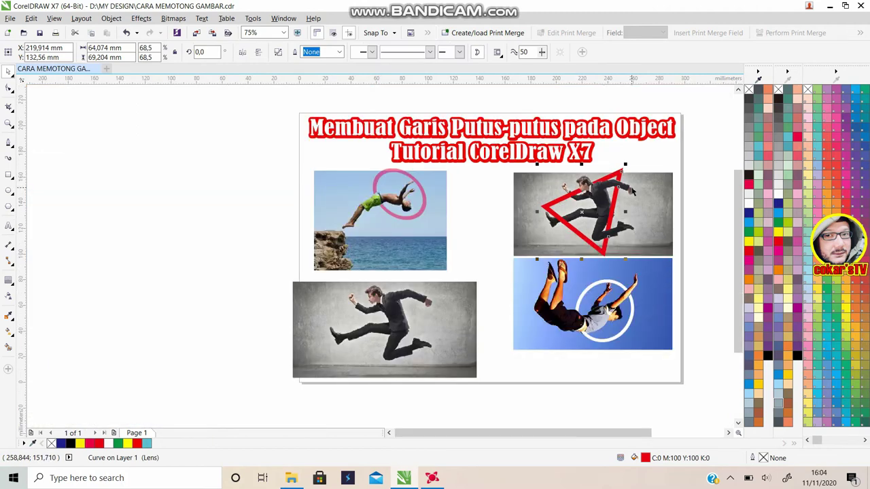
key(ctrl+d)
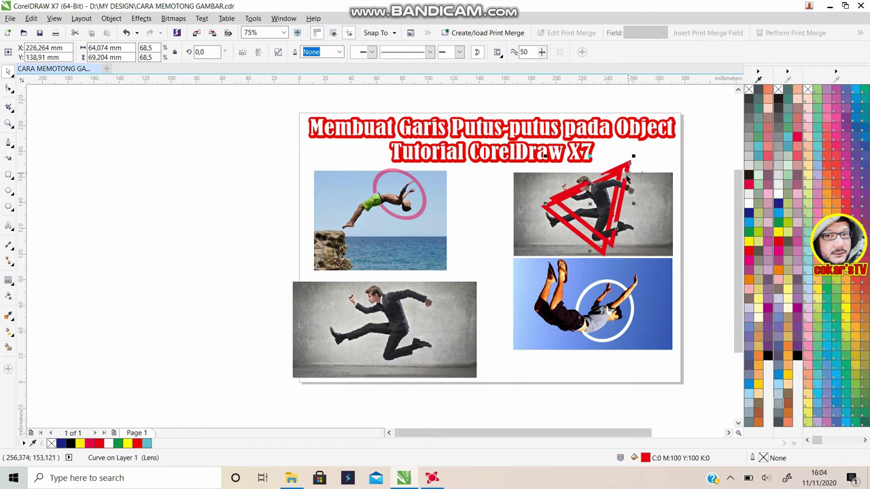
drag(589, 204, 379, 323)
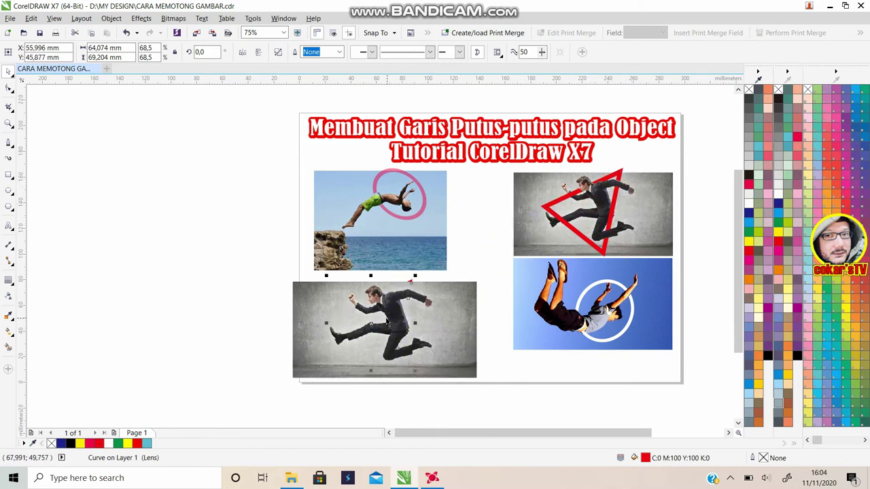
Bring the copied red triangle in front of the larger businessman photo
right_click(372, 326)
mouse_move(416, 208)
click(518, 208)
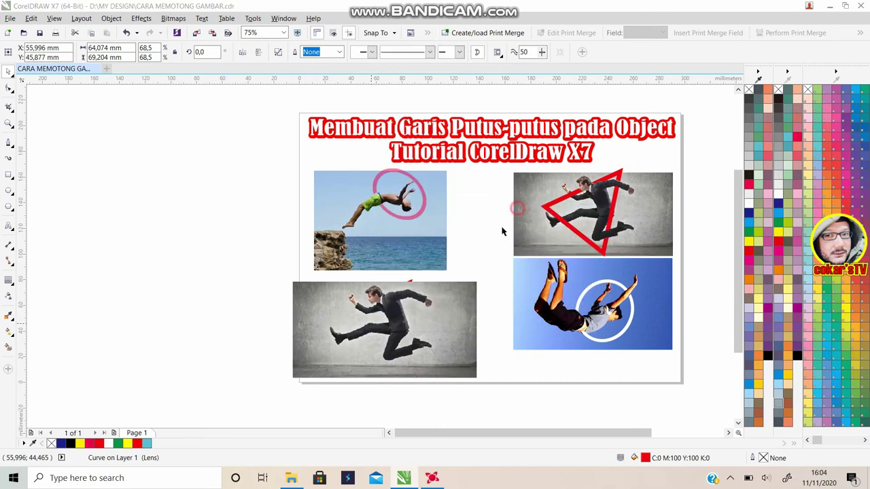
Enlarge the copied triangle to about 76 by 79 mm and align its gaps with the leaping businessman's body
scroll(432, 308, up, 4)
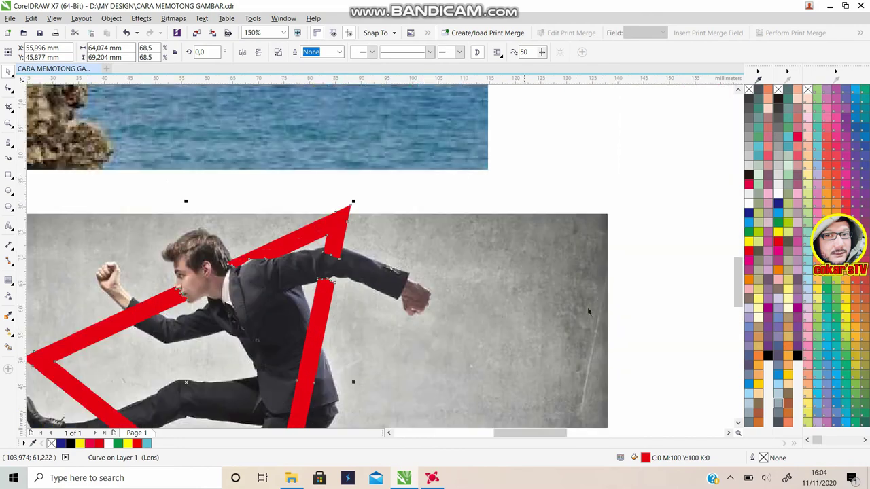
scroll(612, 260, down, 2)
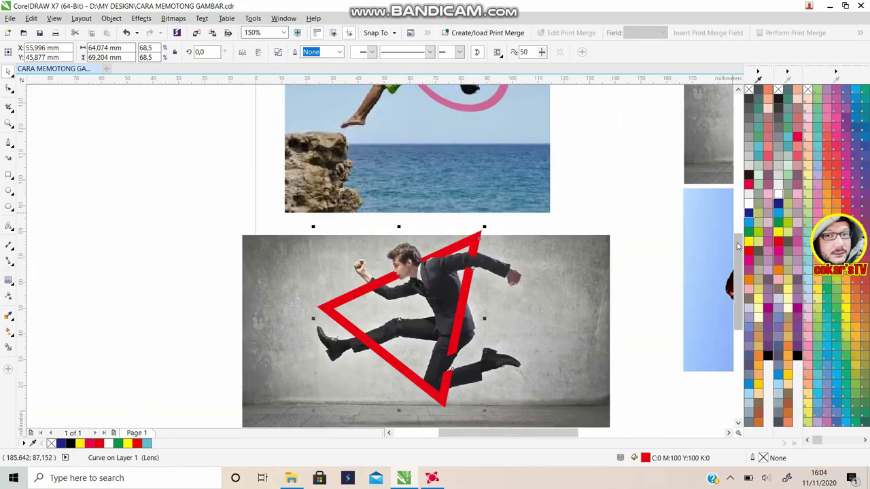
scroll(733, 242, down, 1)
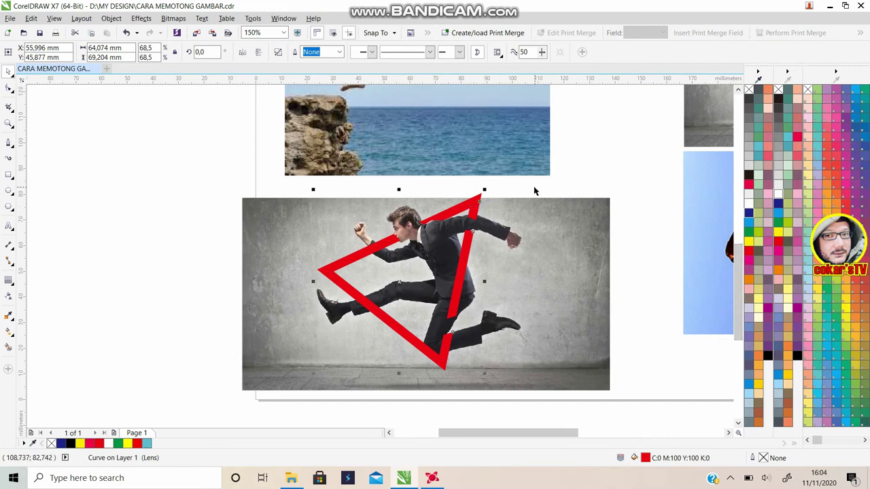
scroll(286, 196, down, 2)
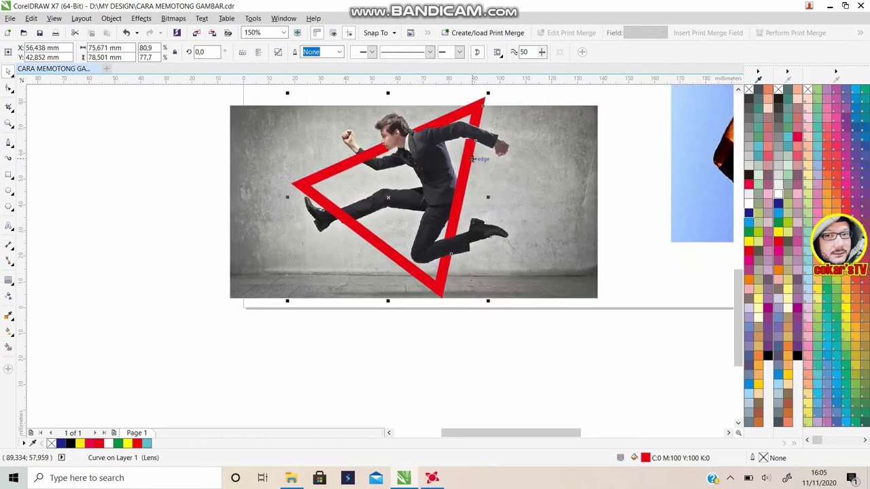
scroll(434, 124, up, 1)
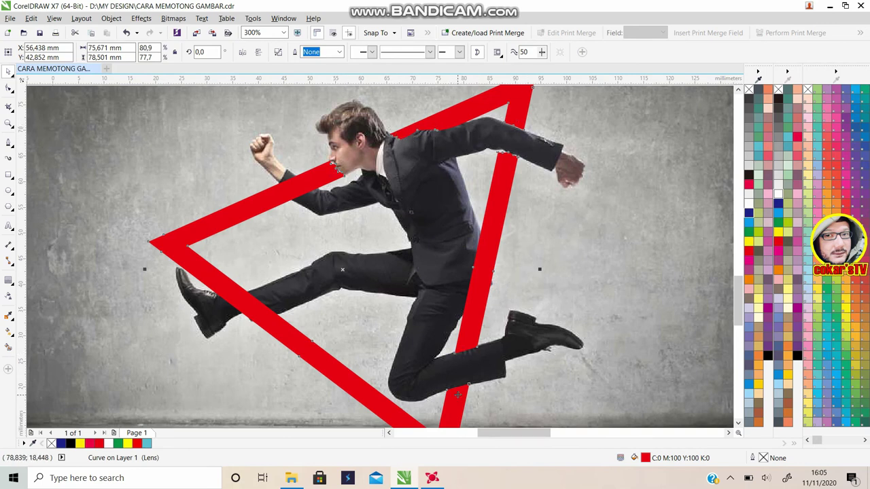
scroll(456, 282, down, 1)
scroll(551, 245, down, 1)
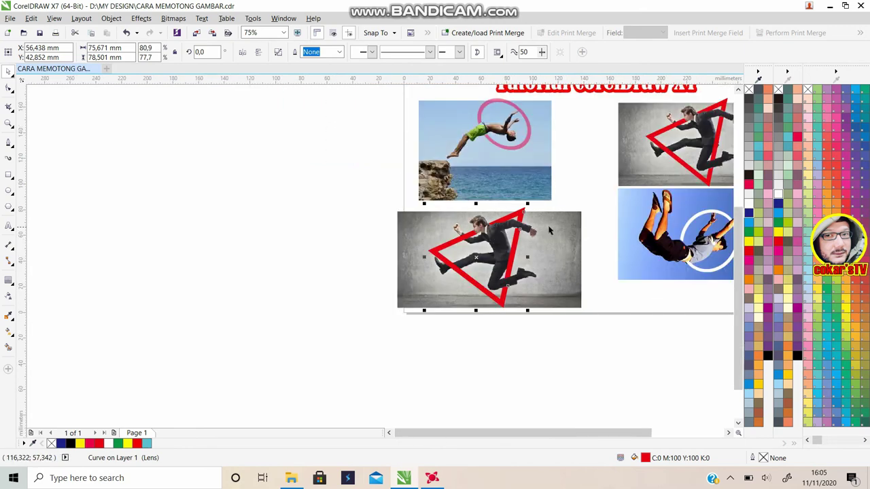
scroll(540, 227, up, 1)
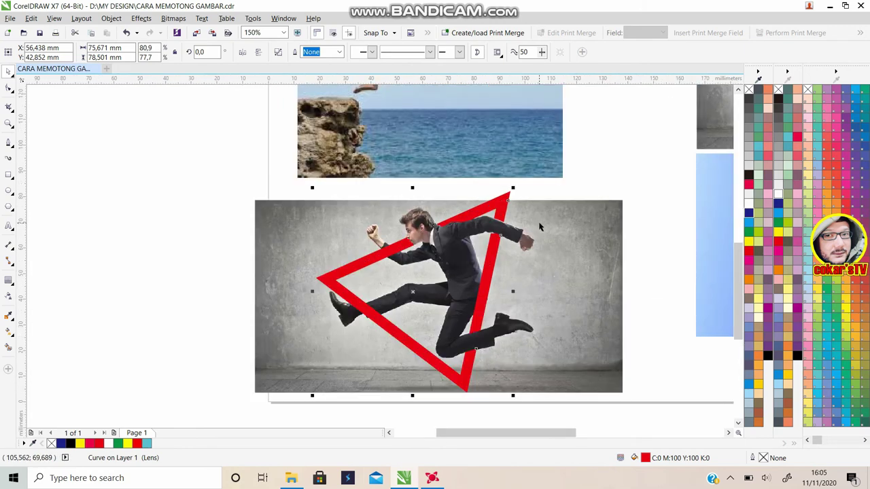
scroll(580, 227, down, 1)
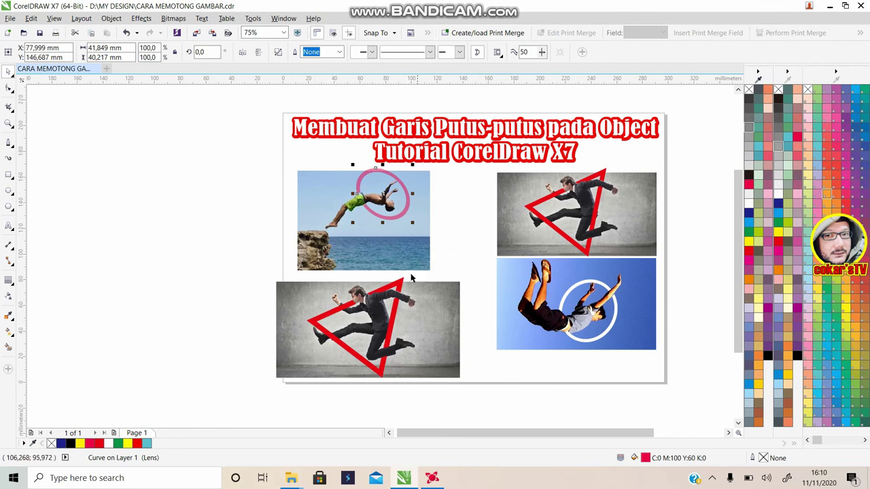
Draw a polygon about 141 by 104 mm in the empty area beside the page and set it to 3 sides
click(13, 212)
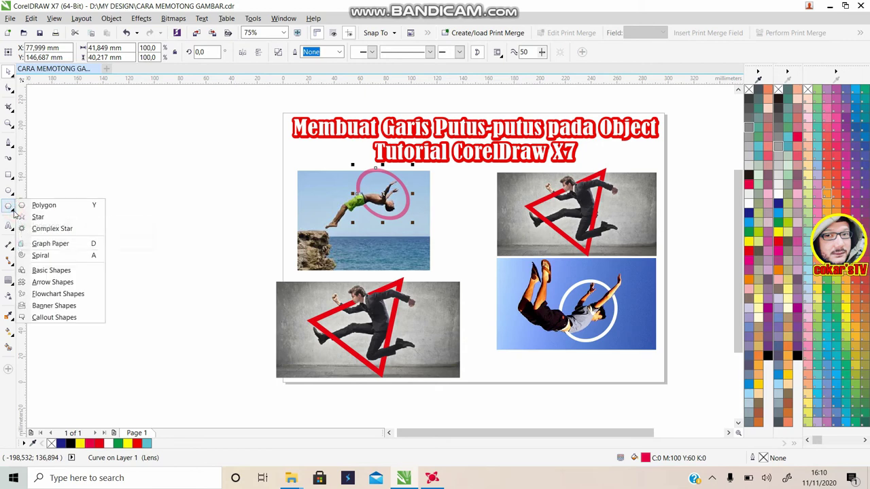
click(48, 204)
drag(101, 282, 298, 134)
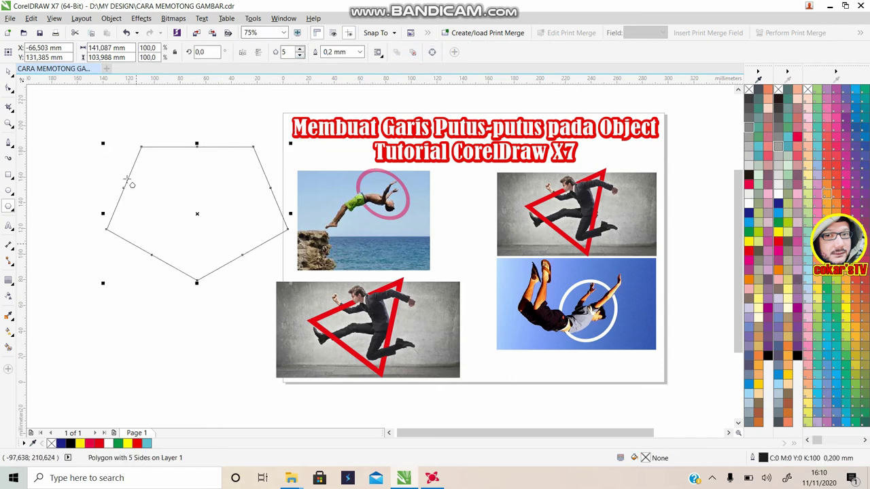
click(299, 55)
click(300, 56)
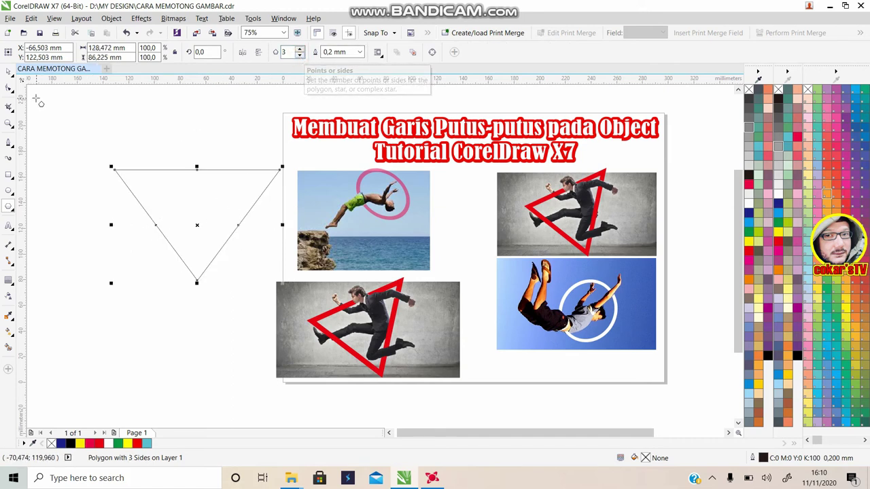
Move the new triangle lower beside the page, rotate it about 44 degrees, and deselect it
drag(195, 225, 188, 269)
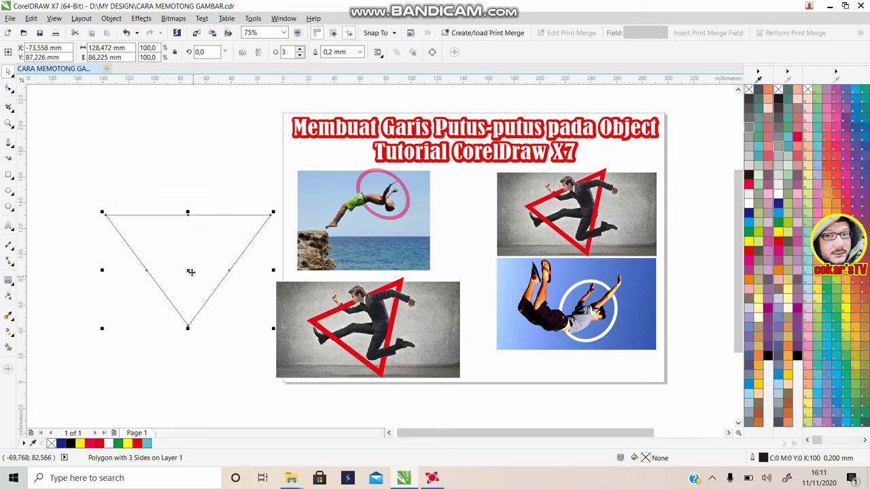
scroll(187, 273, up, 3)
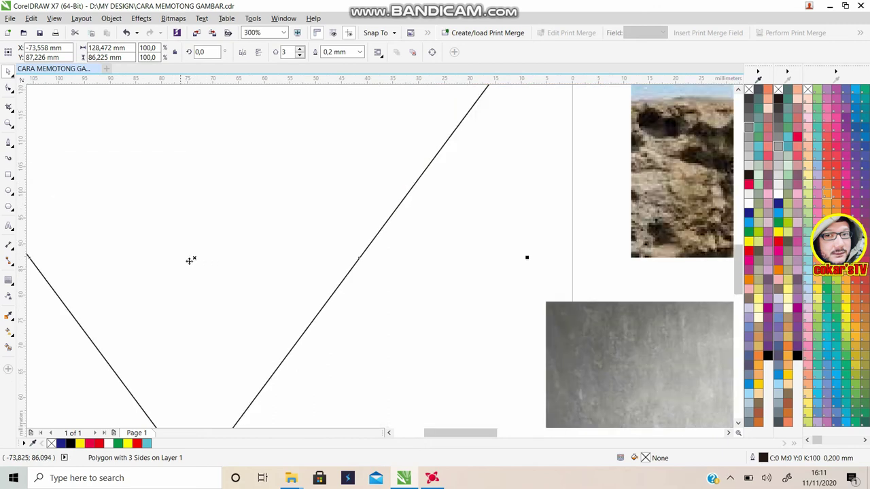
scroll(195, 258, down, 2)
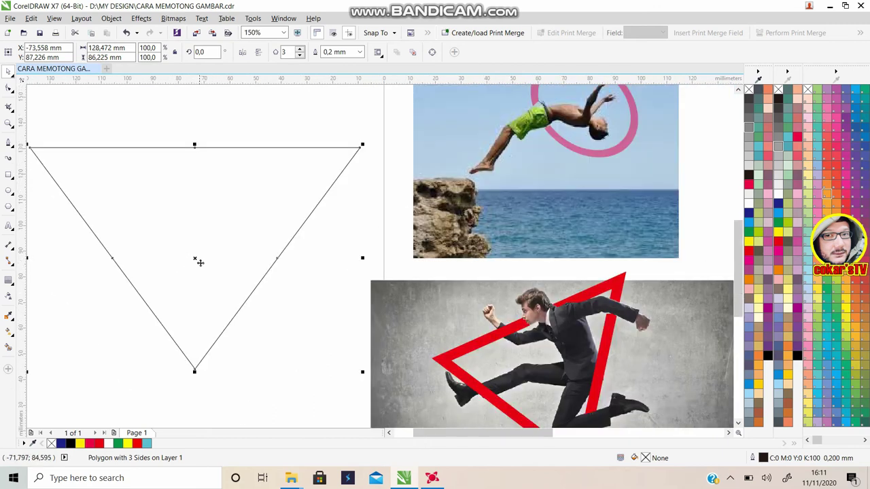
scroll(196, 259, down, 1)
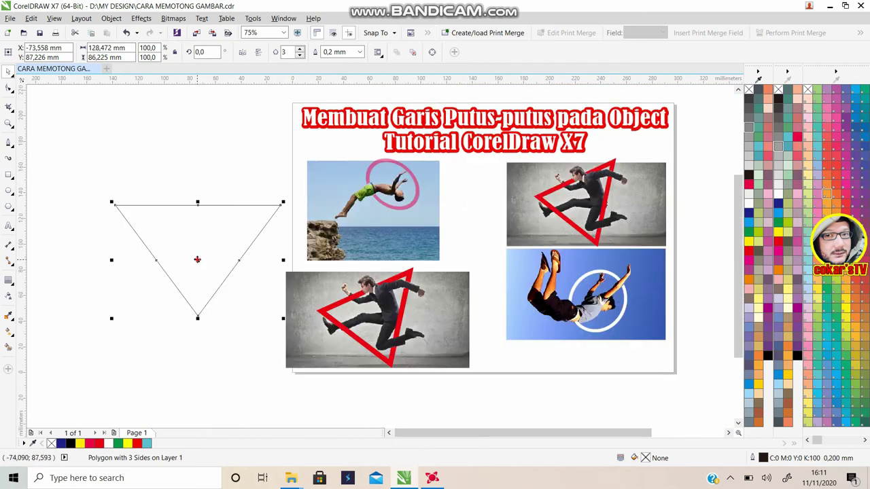
click(281, 203)
drag(282, 203, 222, 162)
click(227, 346)
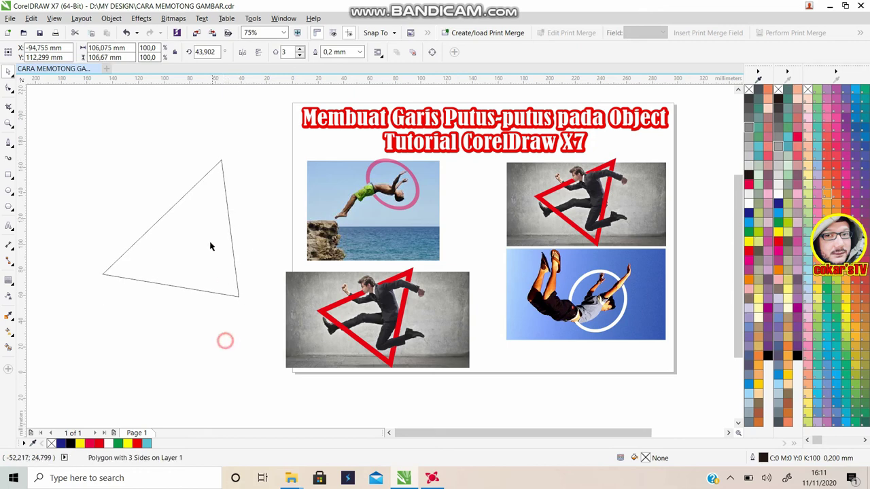
Set the rotated triangle's outline width to 4.0 mm
click(224, 183)
click(359, 52)
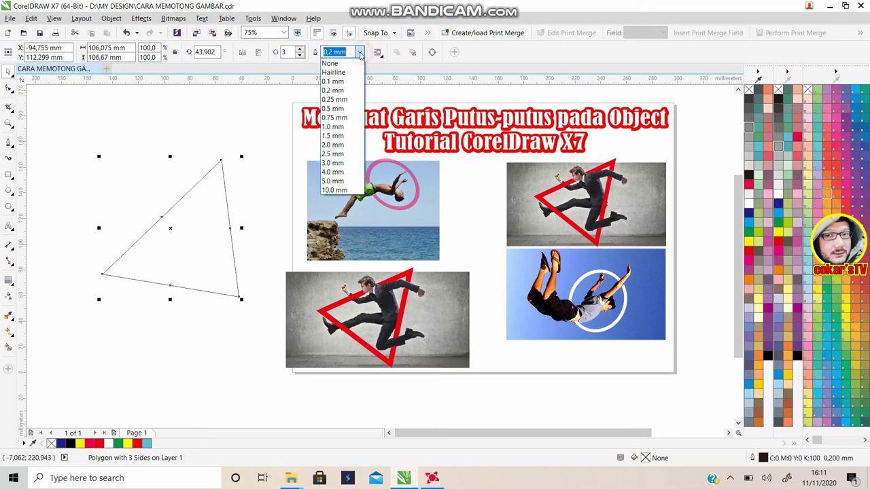
click(333, 173)
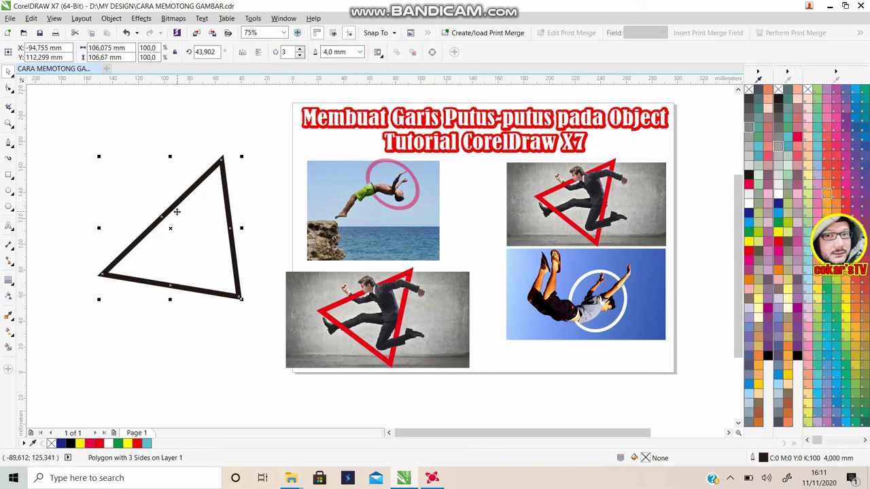
Convert the thick triangle's outline to an object and apply red to it
scroll(235, 178, up, 2)
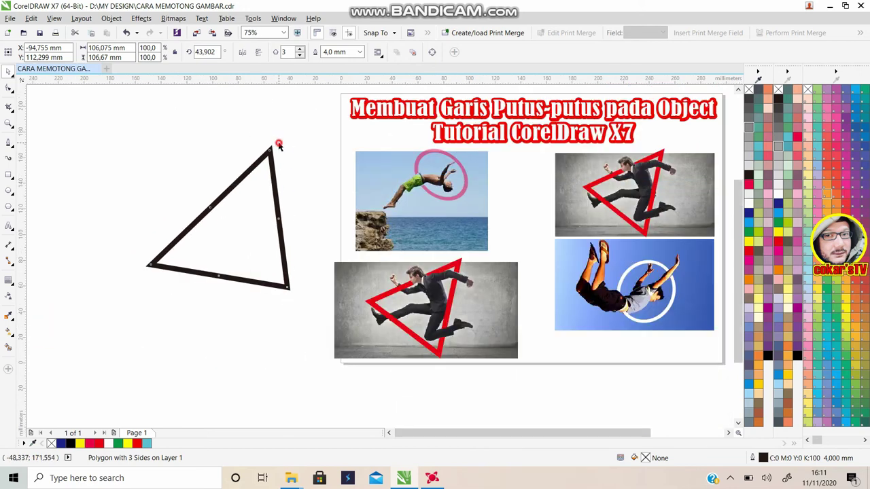
key(Escape)
click(271, 153)
click(112, 18)
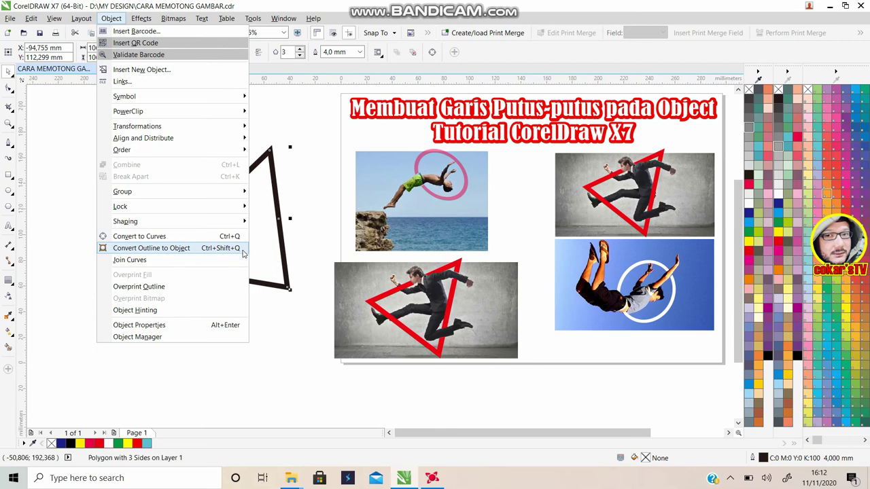
click(208, 250)
click(289, 177)
click(270, 156)
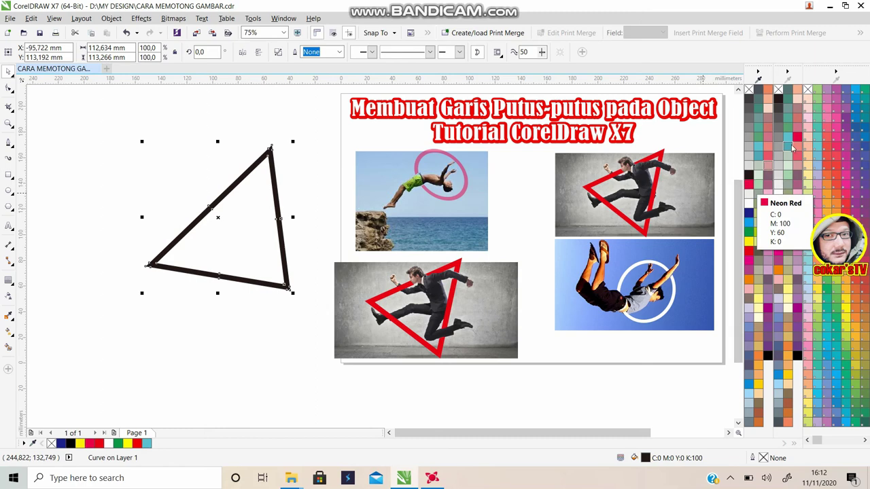
right_click(750, 184)
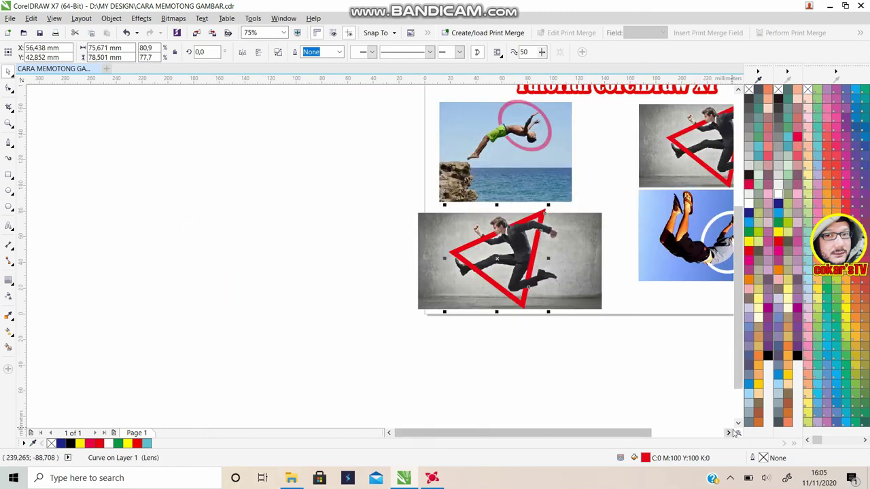
Select the diver's ring and examine it alongside the red triangles around the leaping businessmen
click(729, 433)
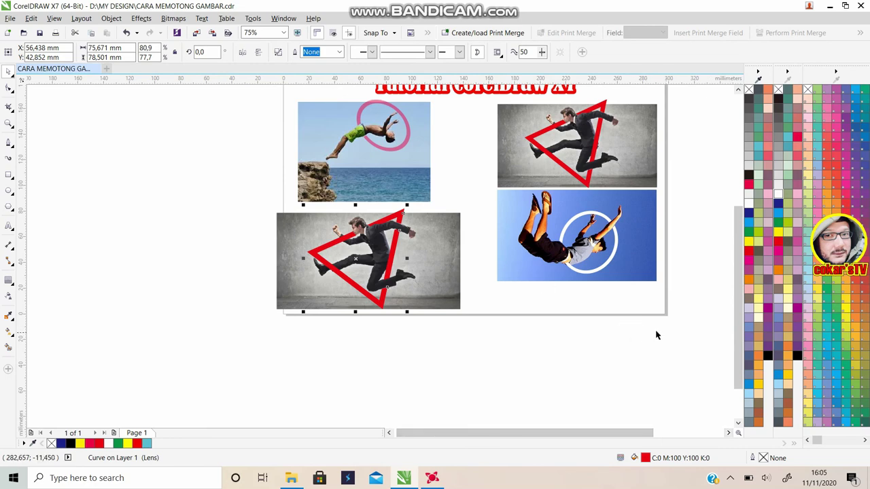
click(738, 91)
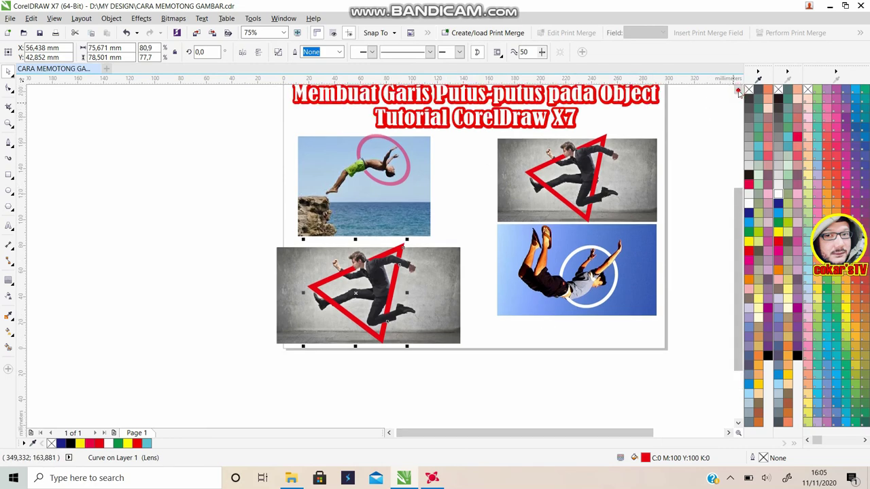
click(392, 176)
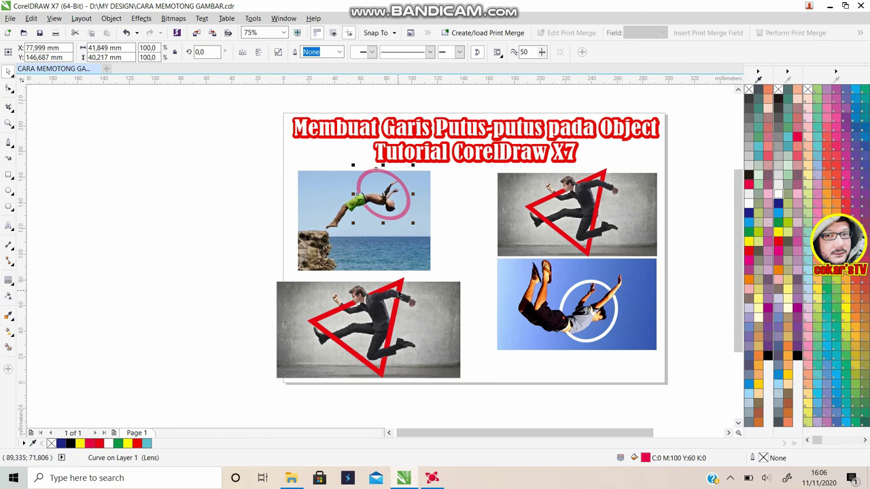
scroll(399, 293, up, 2)
scroll(398, 294, down, 2)
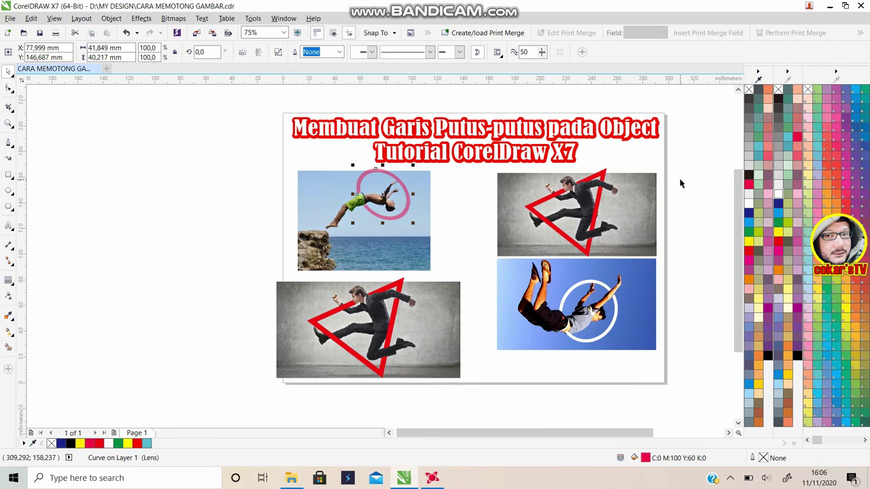
scroll(662, 191, up, 1)
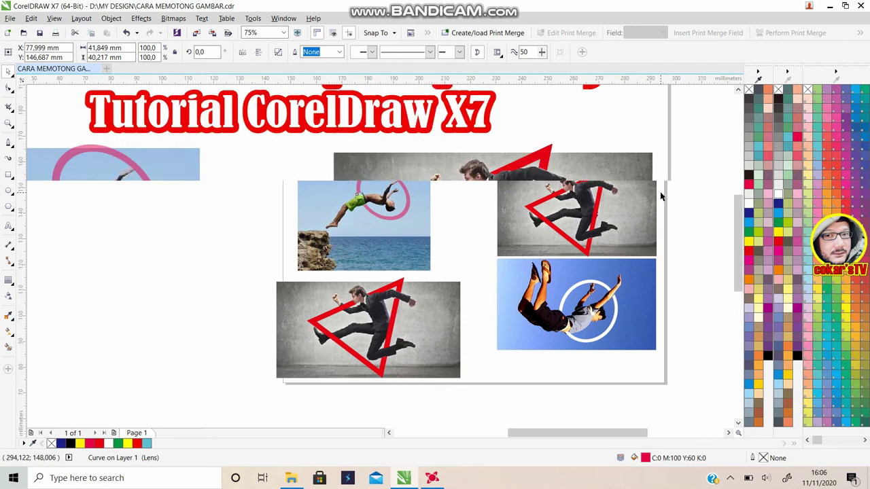
scroll(661, 196, down, 1)
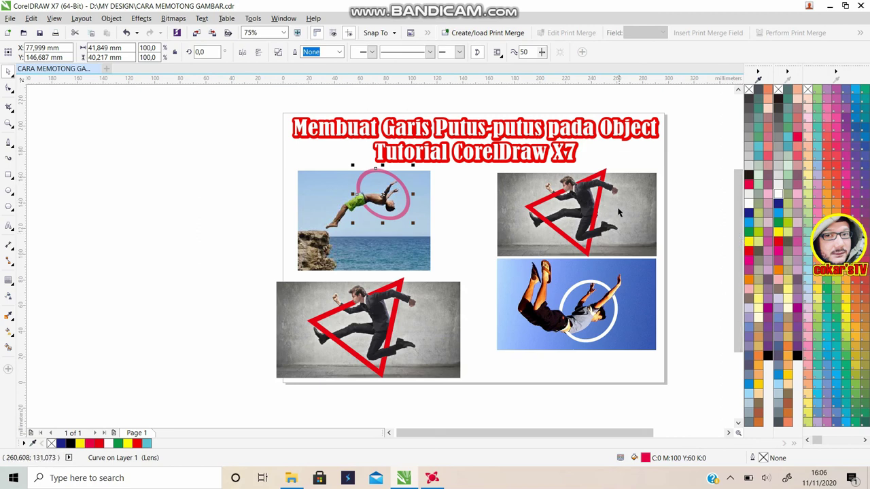
scroll(608, 199, up, 2)
scroll(608, 200, down, 2)
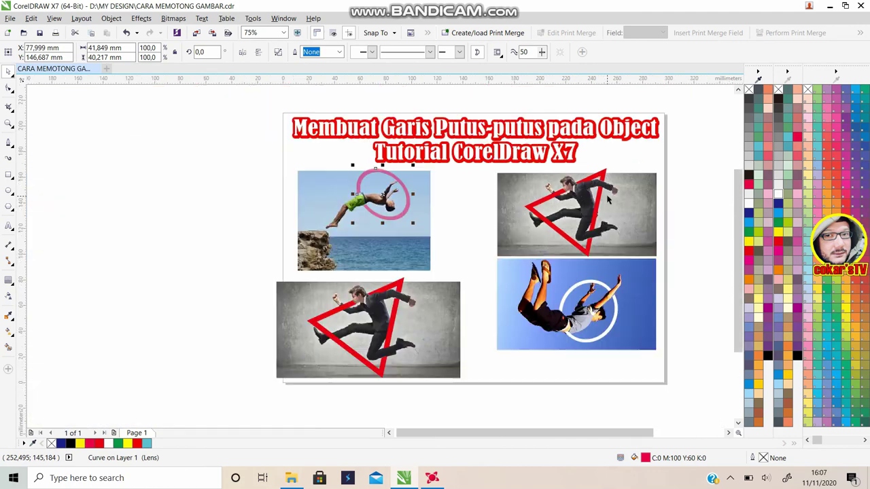